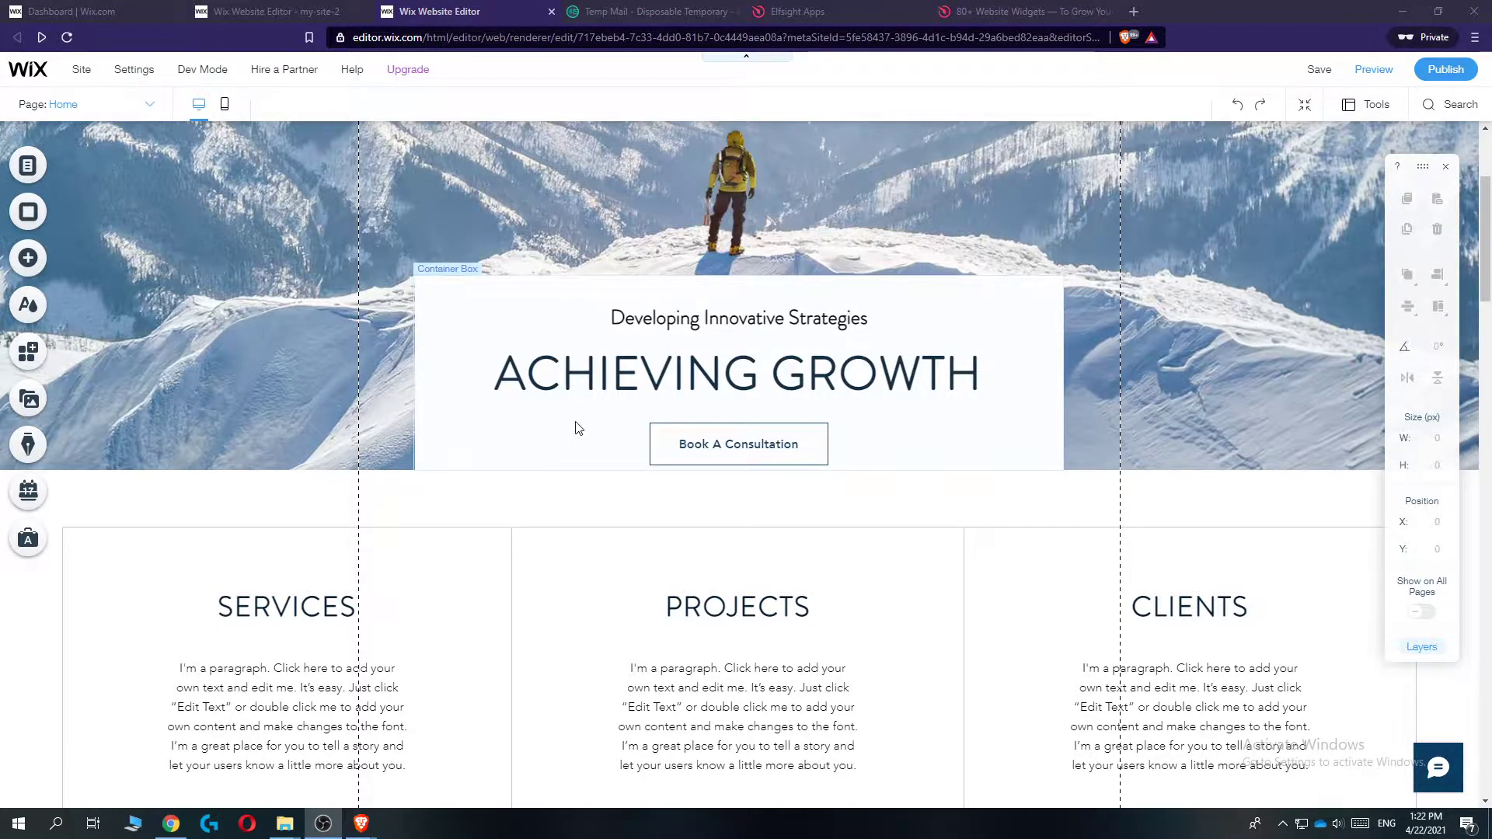
# Scroll the Wix canvas back up to the top of the home page
pyautogui.scroll(3, 576, 429)
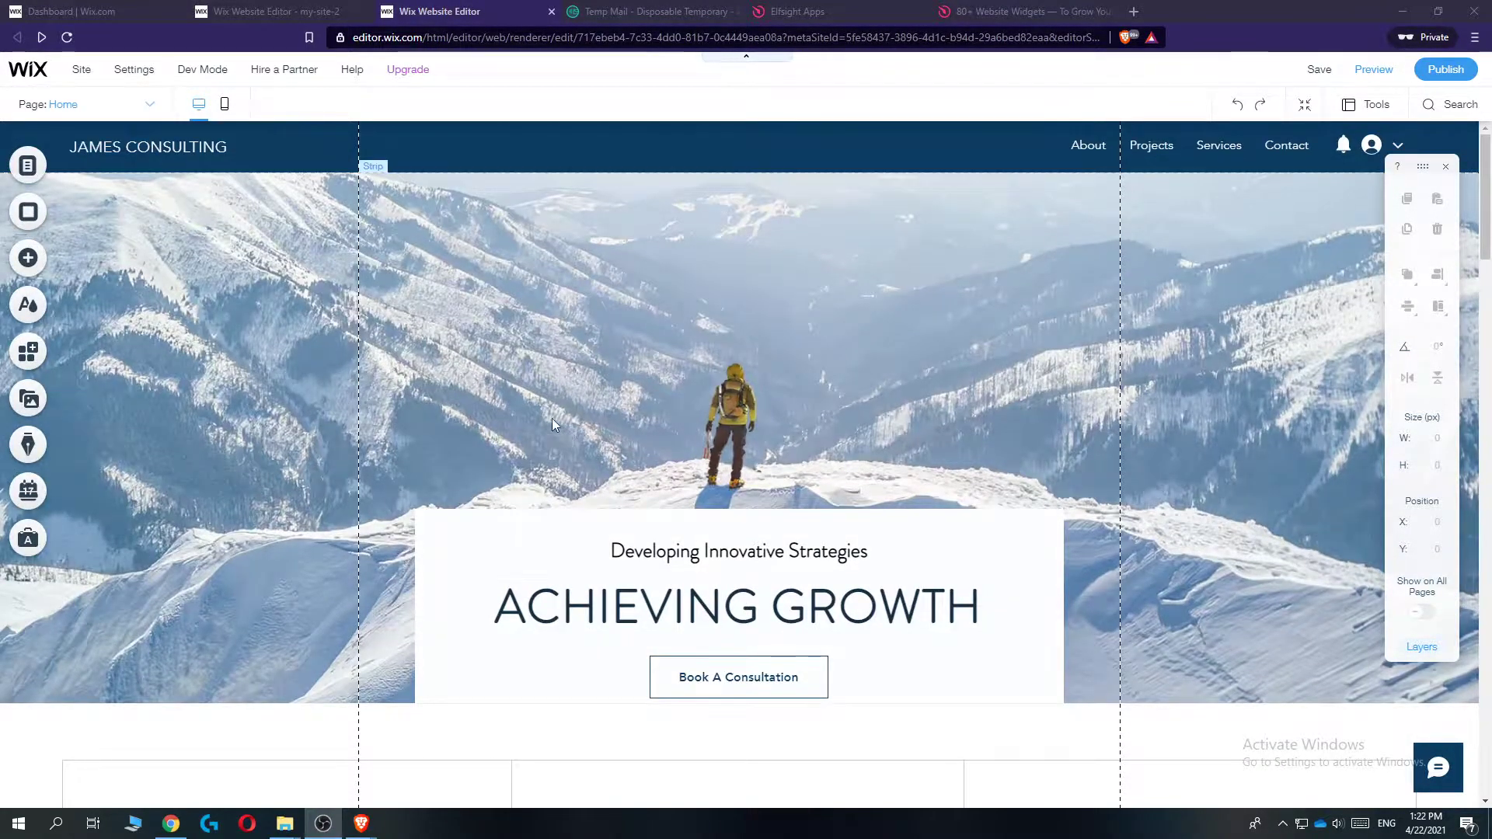
# Bring up the Elfsight widgets website in the browser
pyautogui.click(801, 11)
pyautogui.hotkey('ctrl', 'Tab')
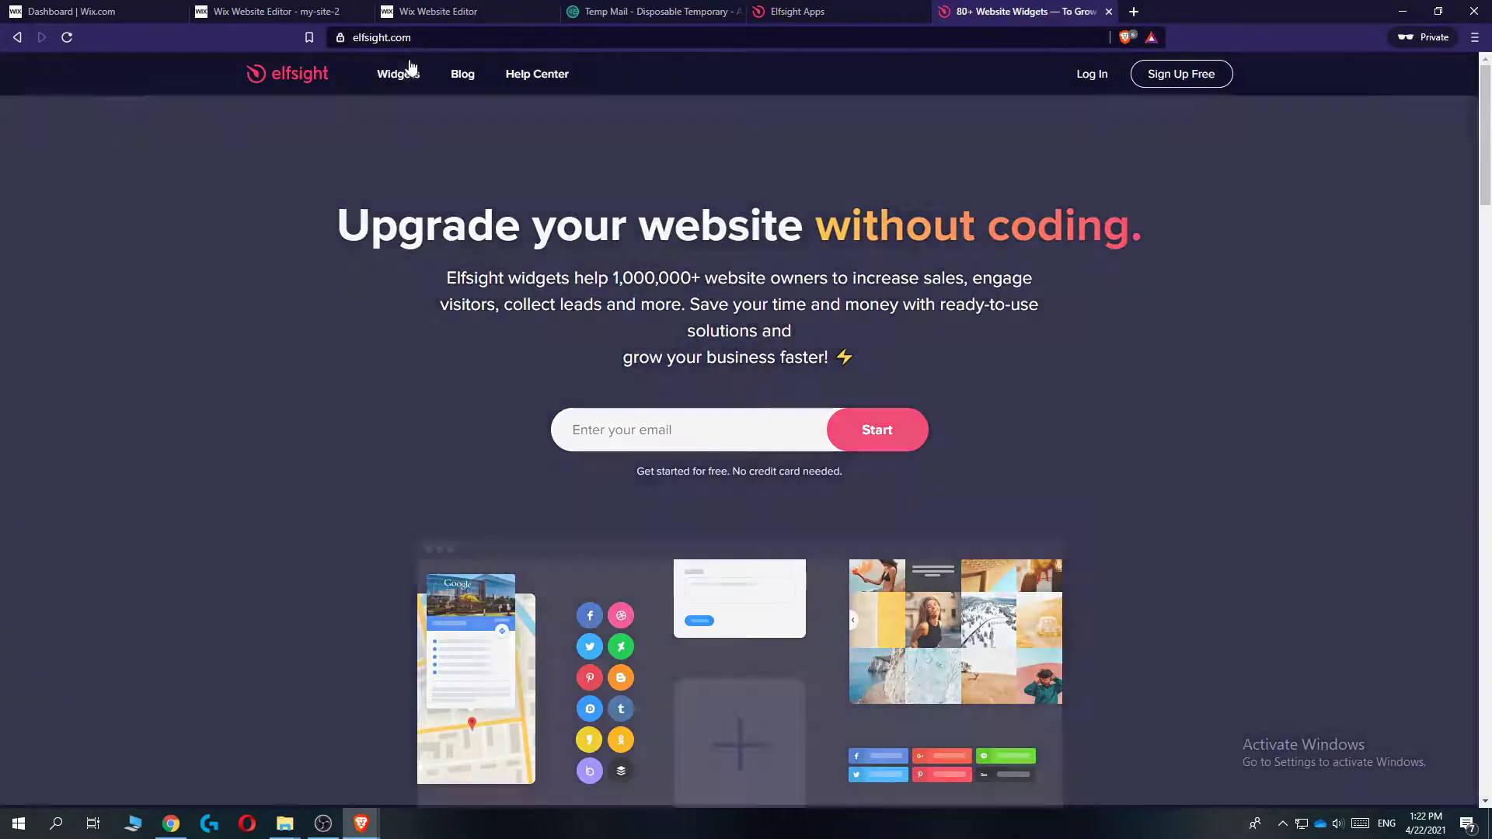
pyautogui.moveTo(405, 70)
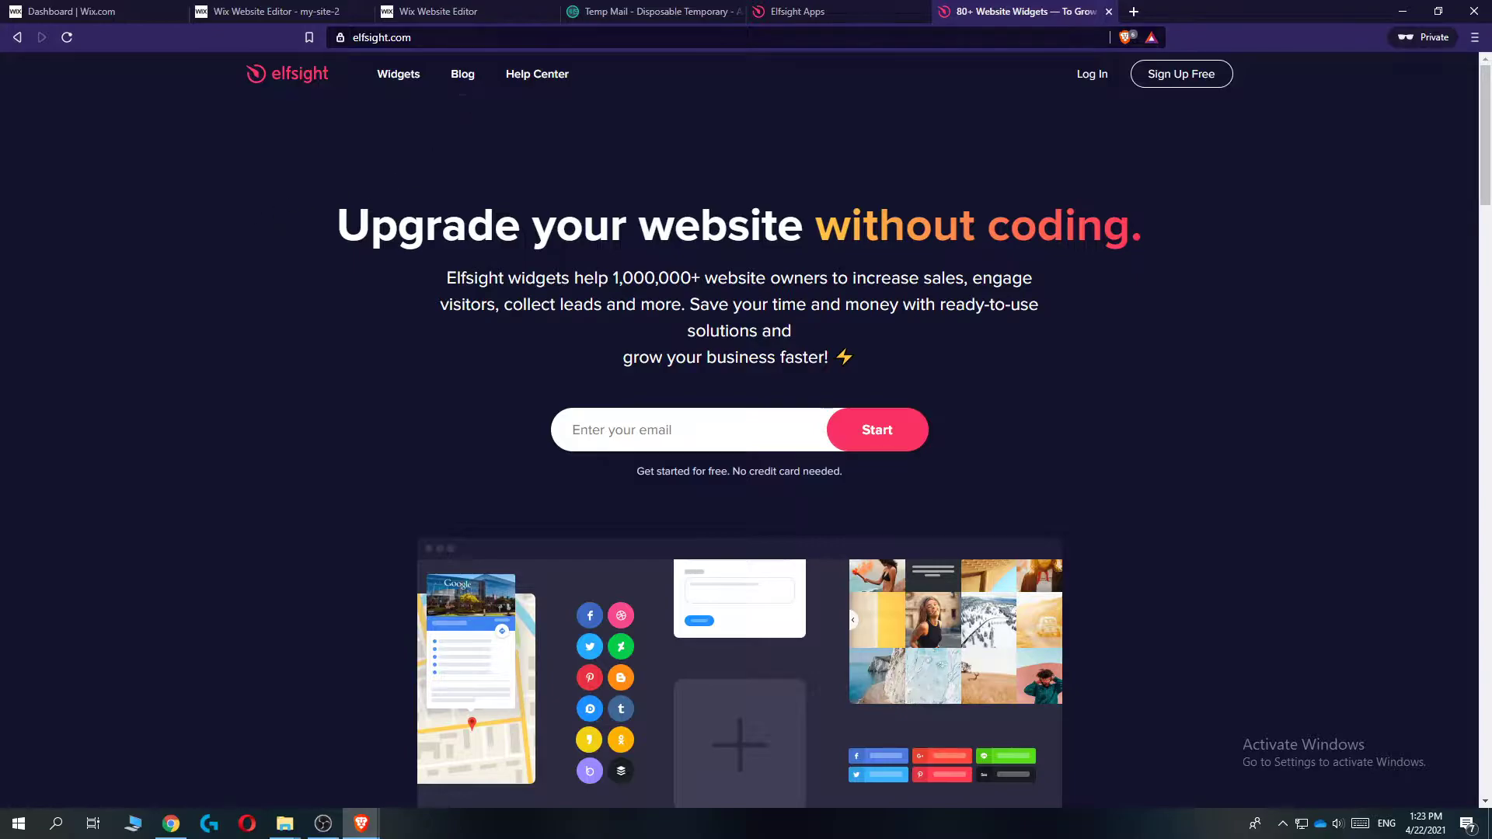
pyautogui.click(482, 11)
pyautogui.click(1006, 11)
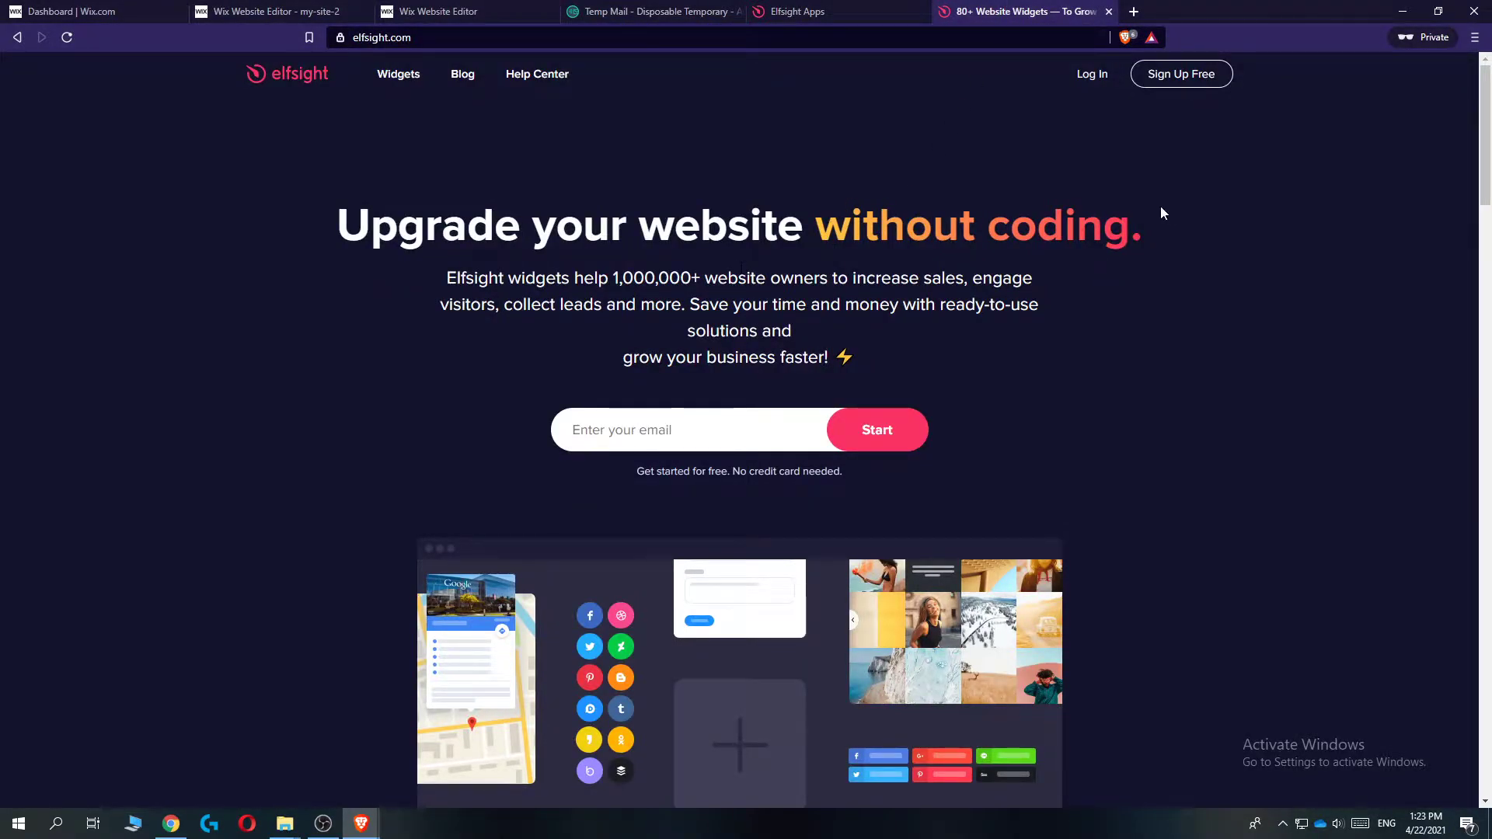
# Sign up free, move to the Elfsight Apps account page and close the leftover sign-up page
pyautogui.click(1181, 80)
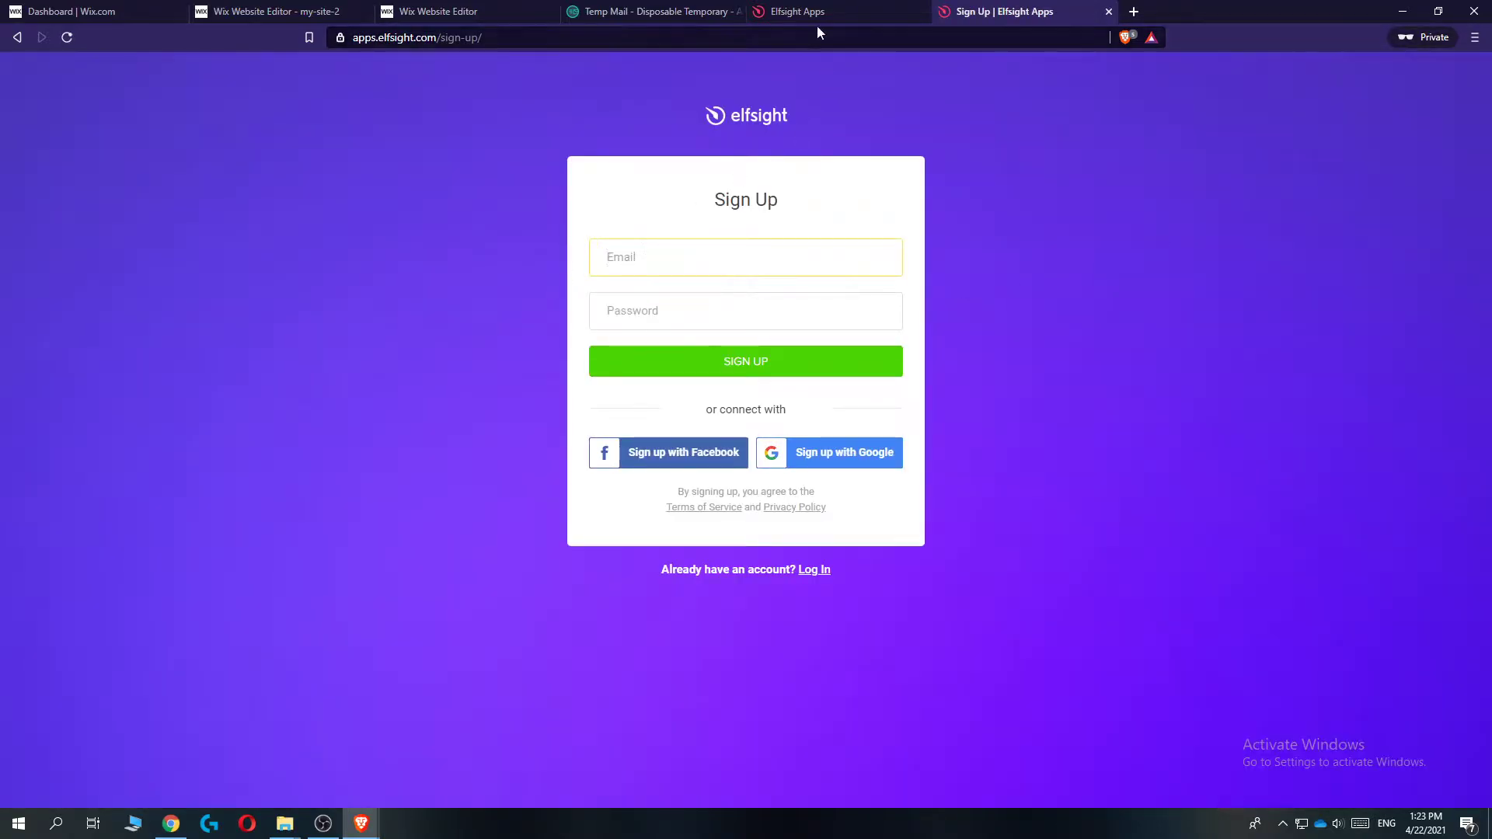
pyautogui.click(824, 12)
pyautogui.click(1109, 12)
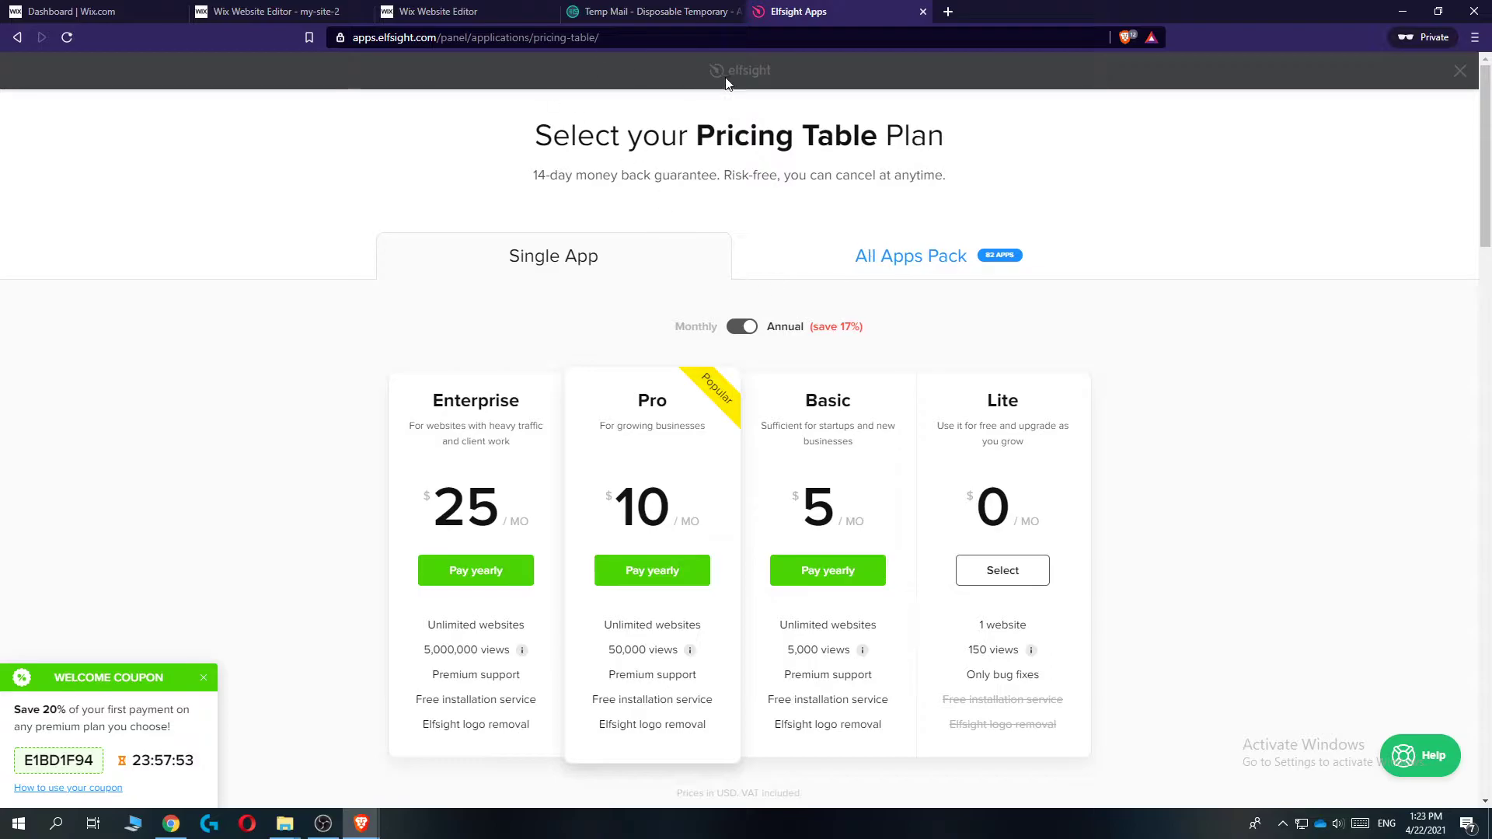
# Dismiss the plan overlay, search applications for 'pricing table' and create a Pricing Table widget
pyautogui.click(1456, 74)
pyautogui.click(39, 140)
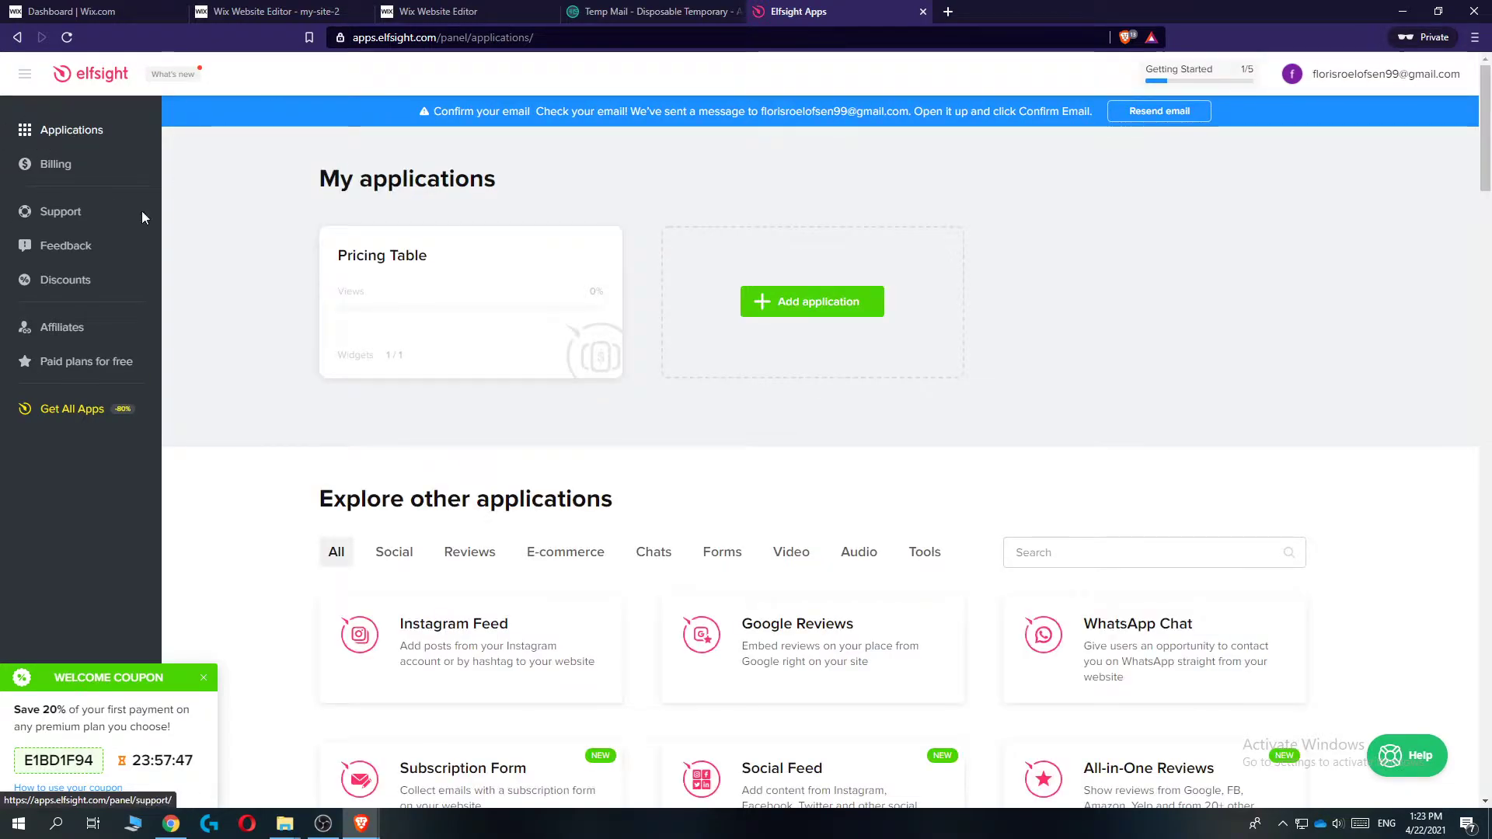
pyautogui.scroll(-4, 826, 353)
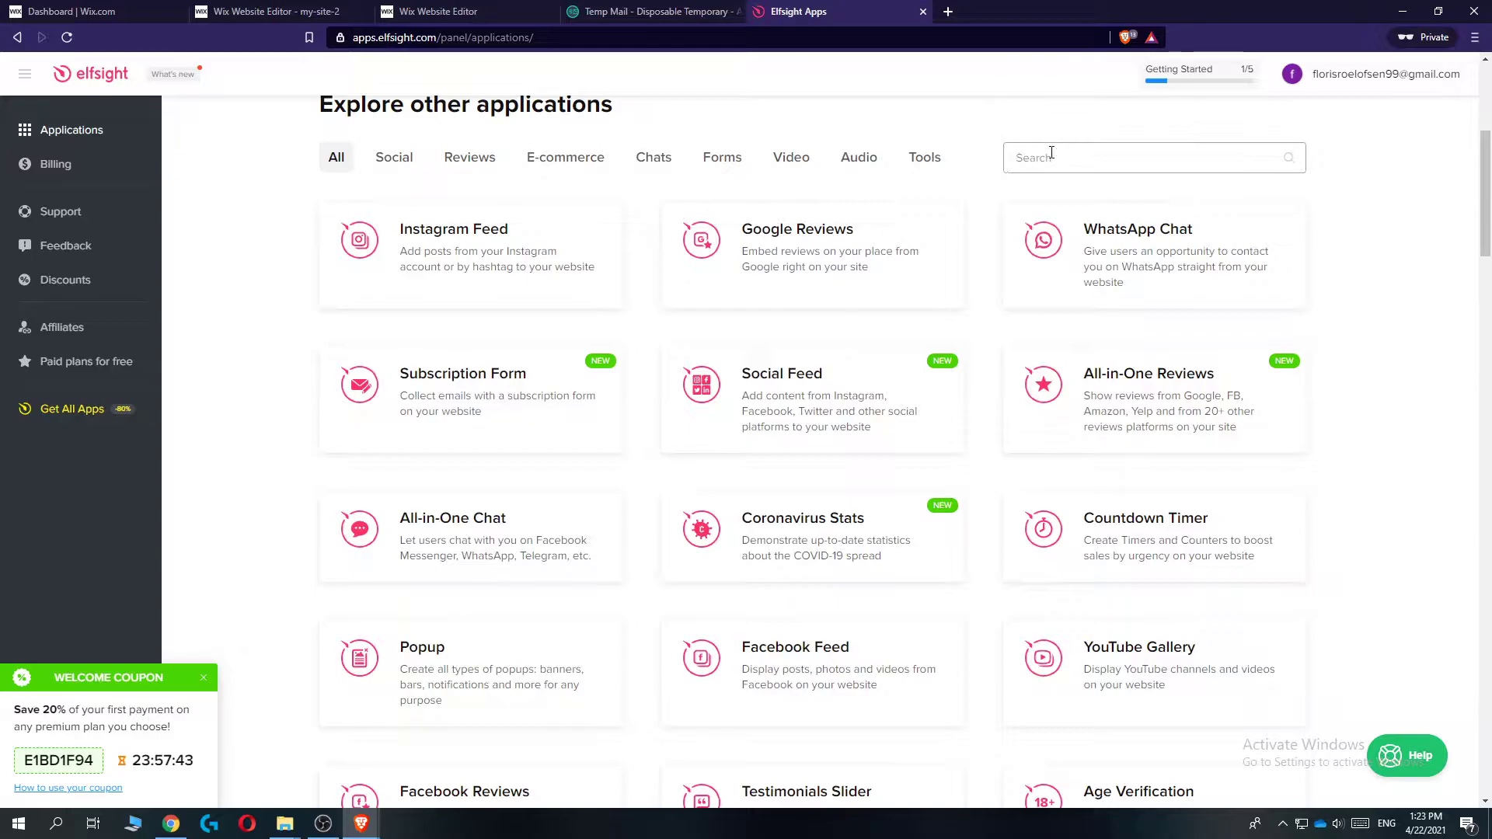
pyautogui.click(1052, 152)
pyautogui.write('prici')
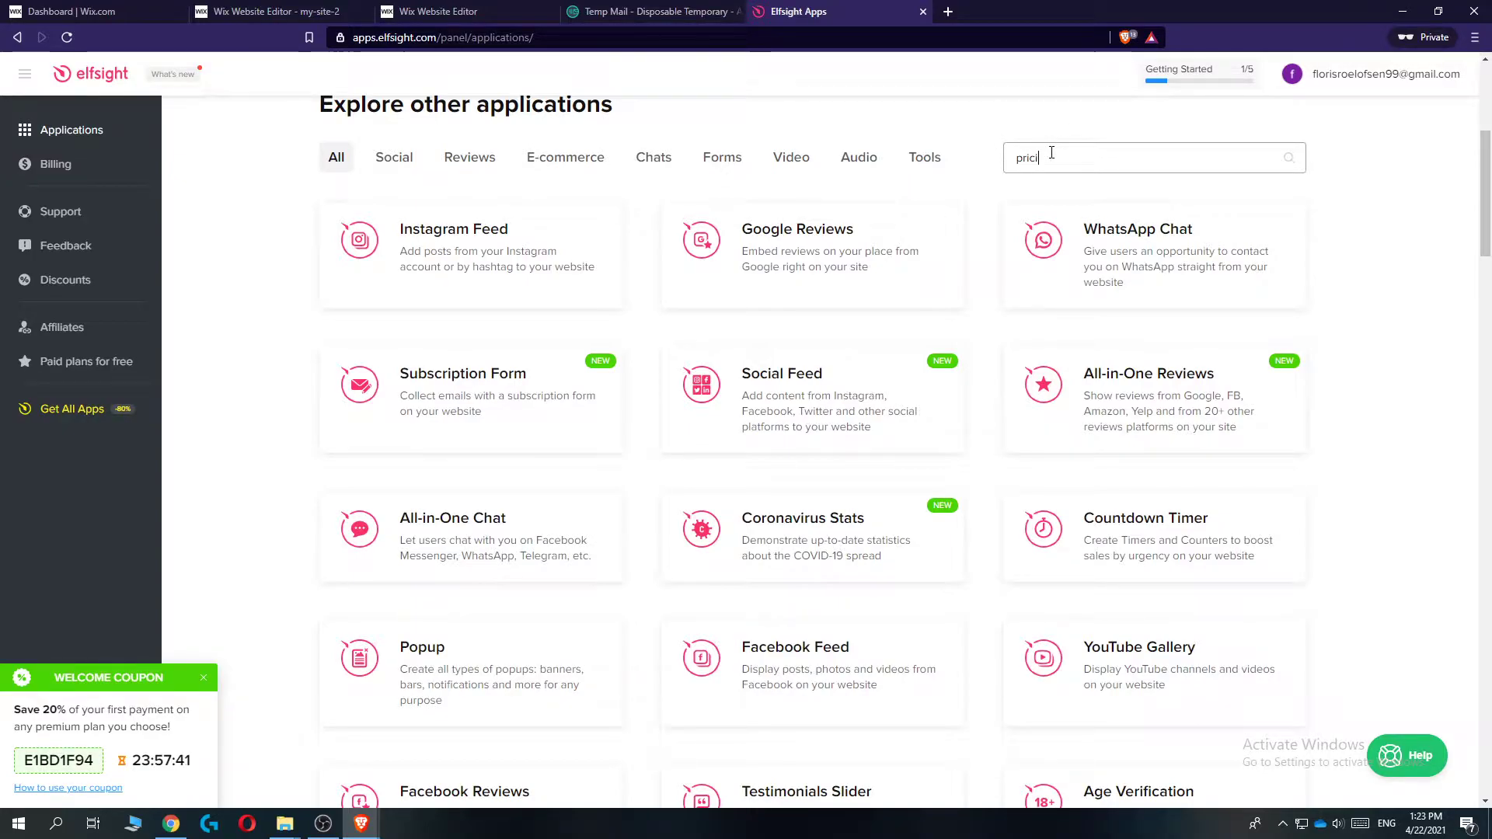
pyautogui.write('ng table')
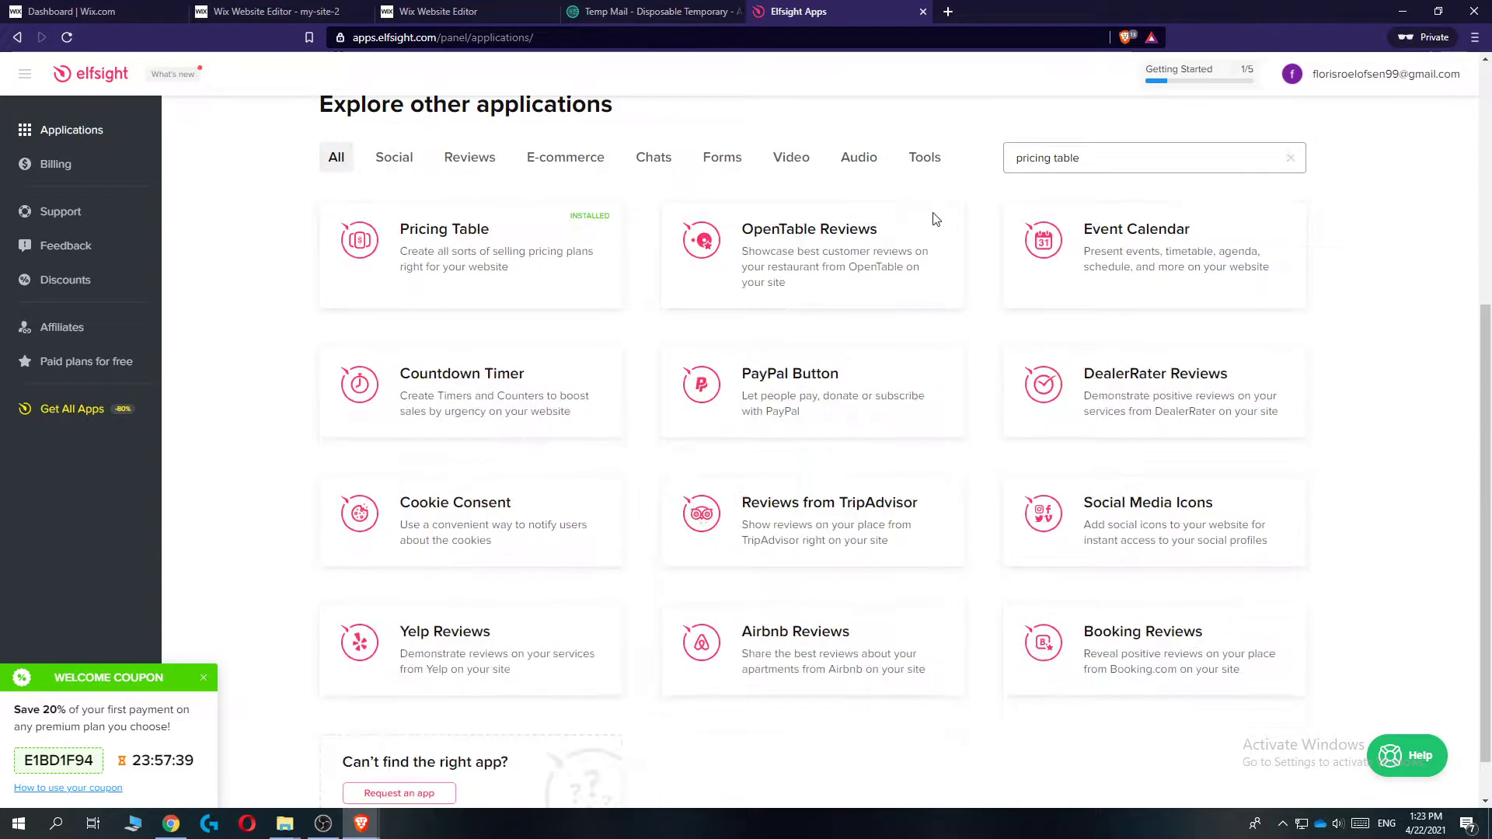
pyautogui.moveTo(535, 263)
pyautogui.click(471, 258)
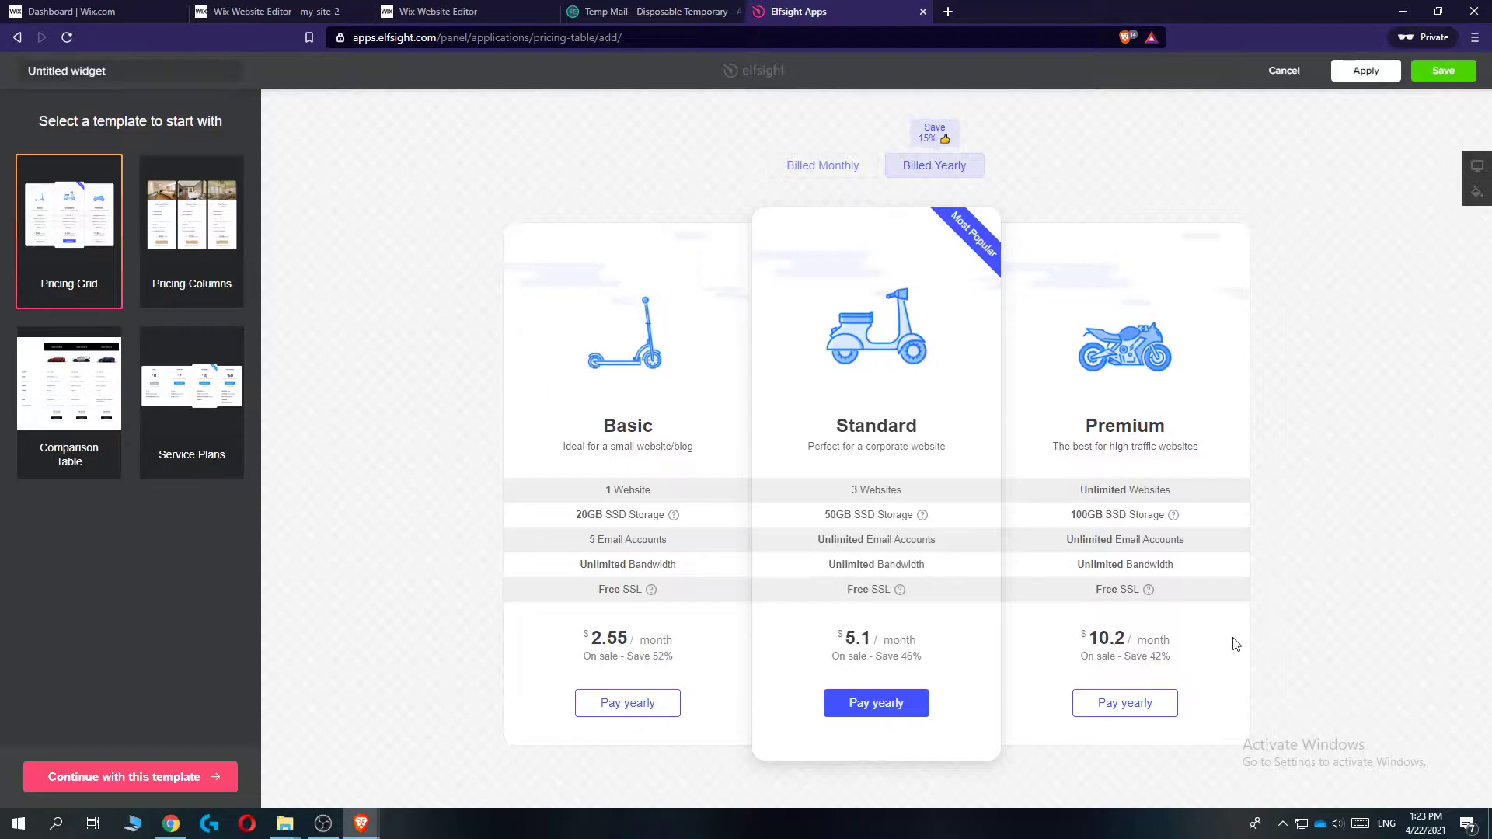
# Choose the Pricing Grid template and set the main skin colour to rgb(0, 22, 255)
pyautogui.click(189, 235)
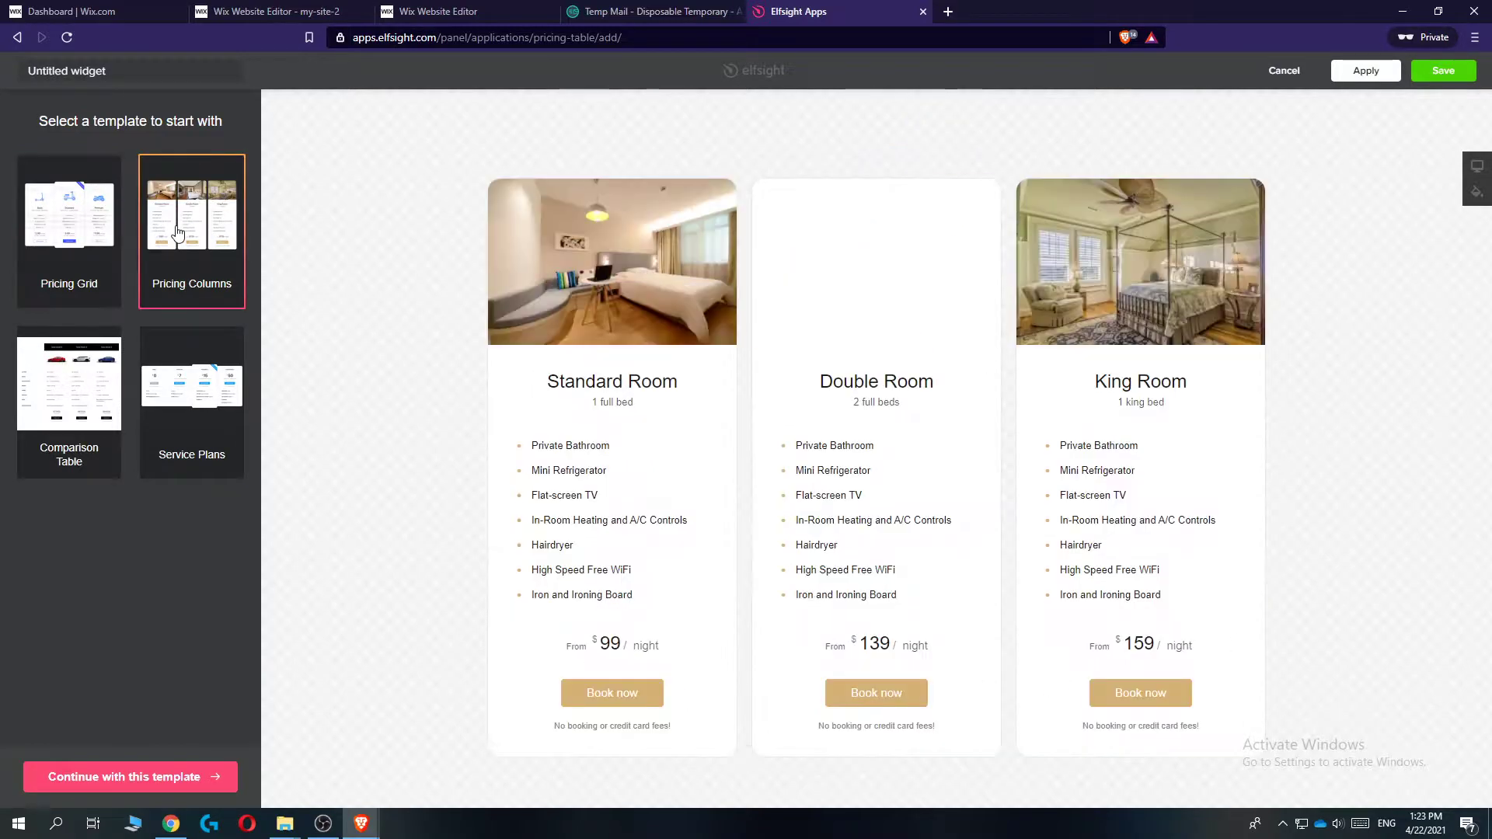
pyautogui.click(169, 401)
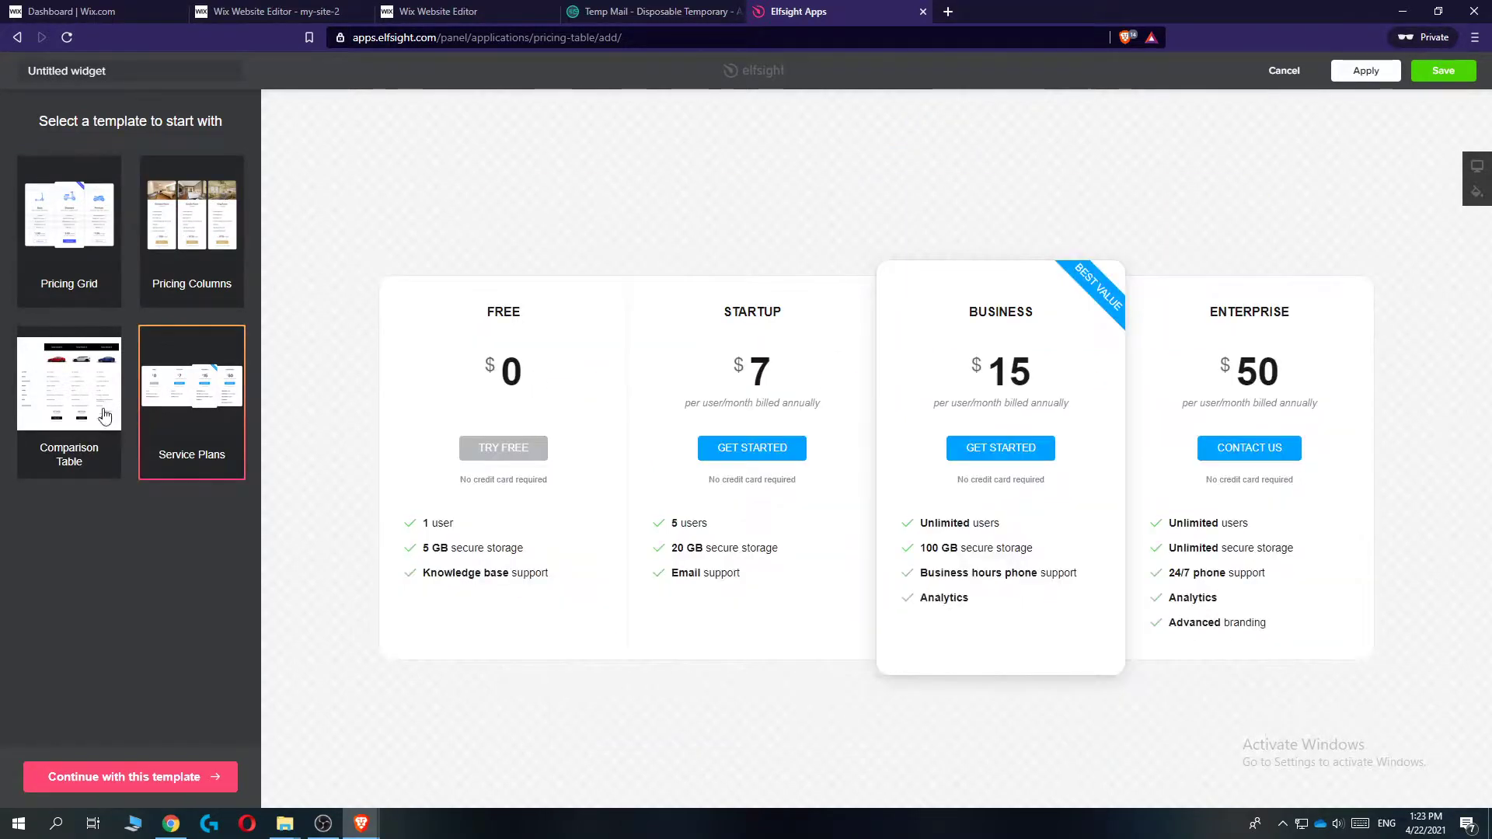
pyautogui.click(73, 383)
pyautogui.click(98, 278)
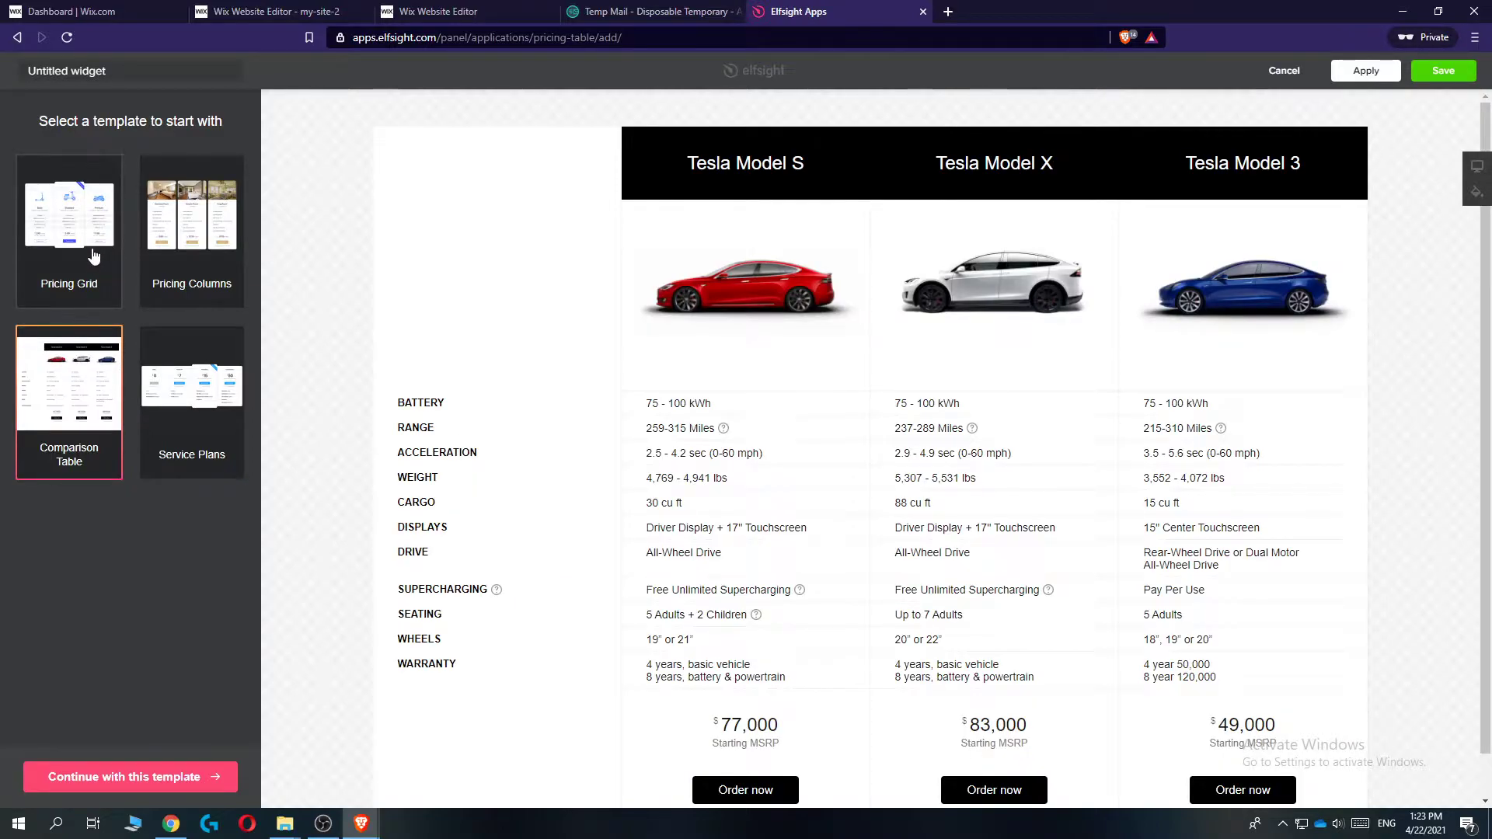
pyautogui.click(134, 768)
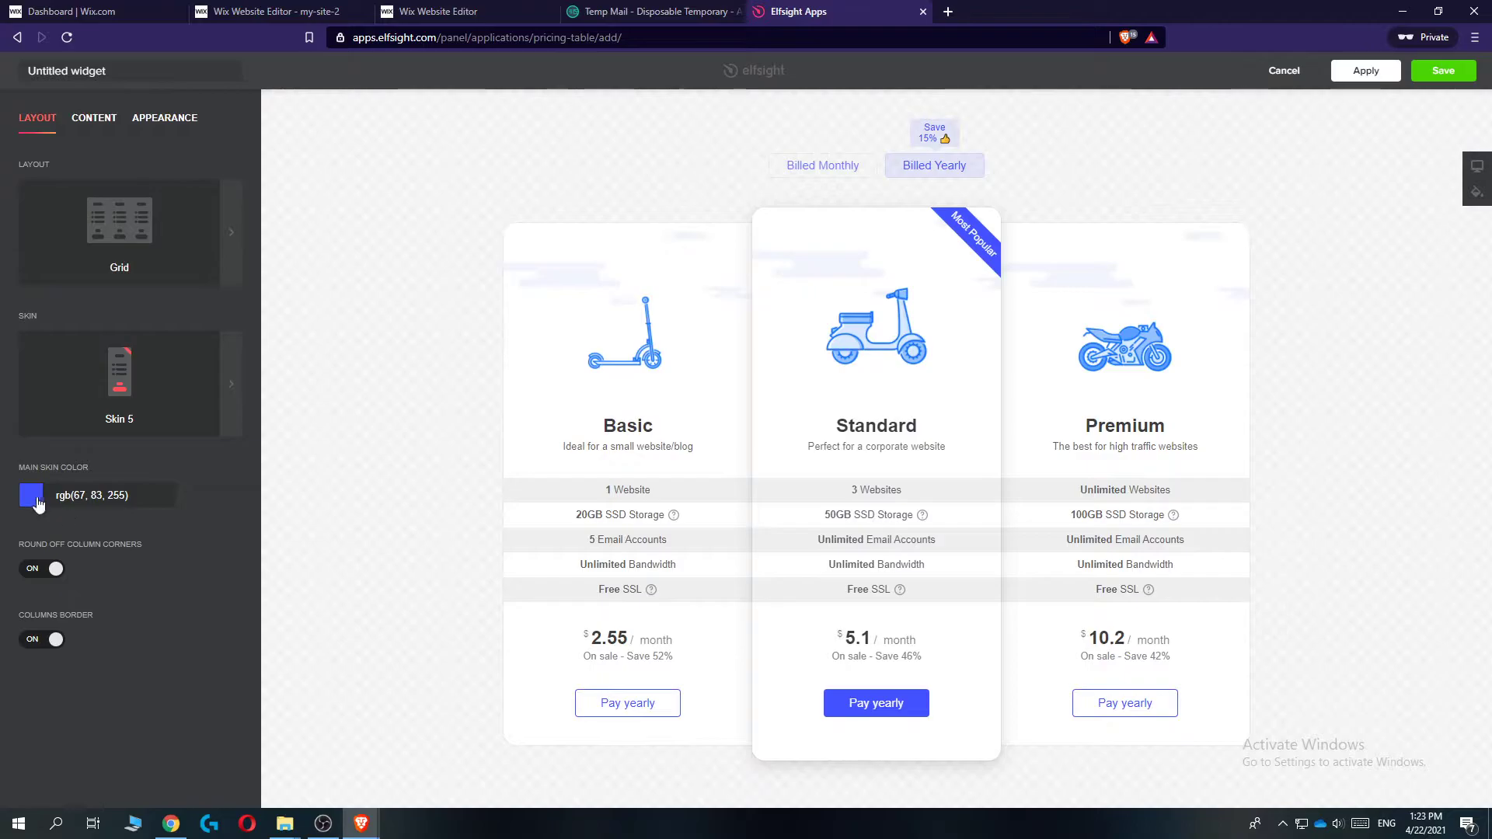
pyautogui.click(38, 505)
pyautogui.moveTo(116, 548); pyautogui.dragTo(212, 498)
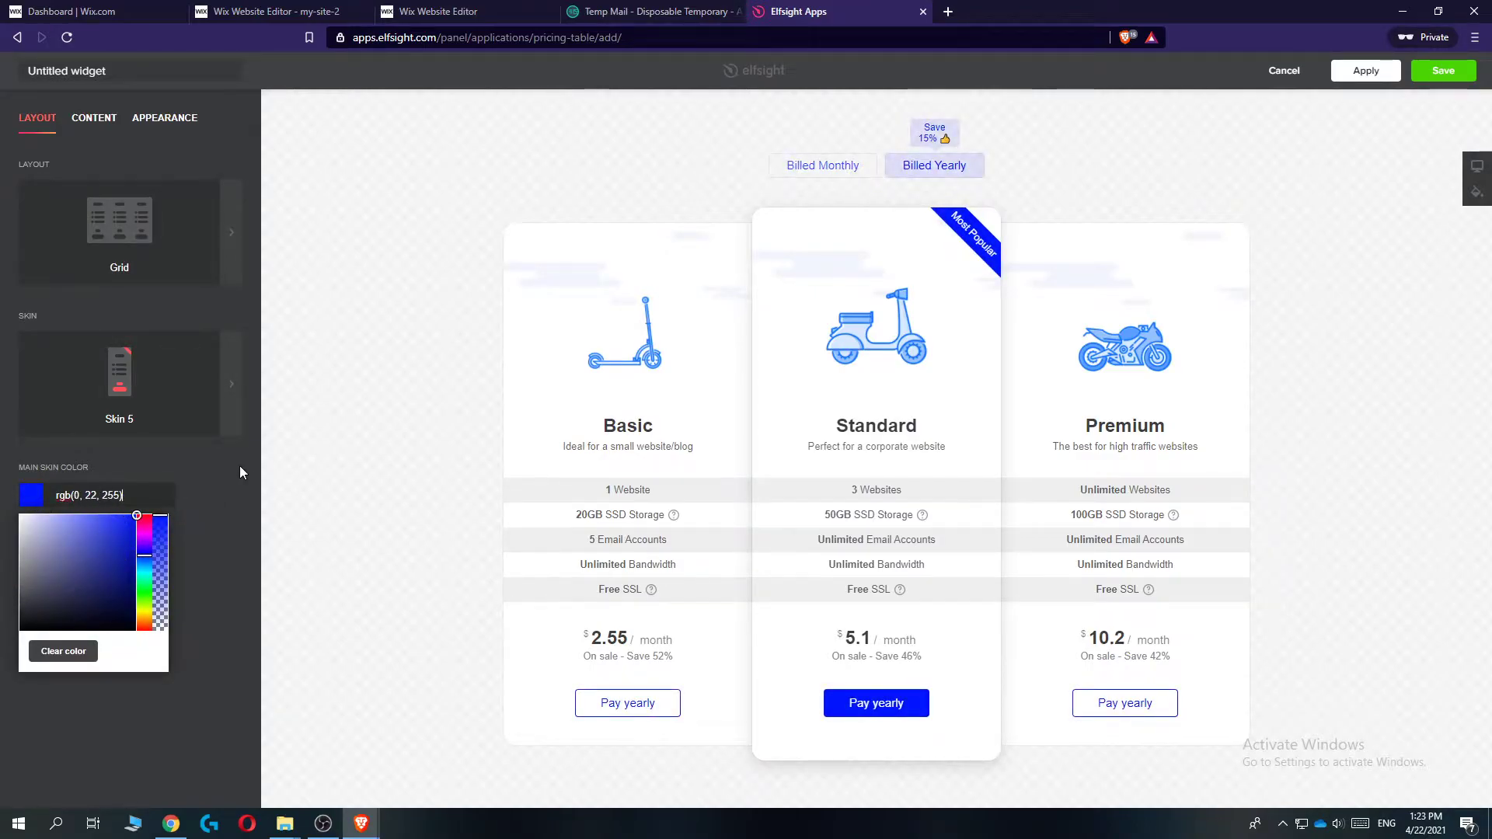
# Browse the content settings for billing toggle and Basic column, trying to move Standard before Basic
pyautogui.click(103, 123)
pyautogui.click(76, 179)
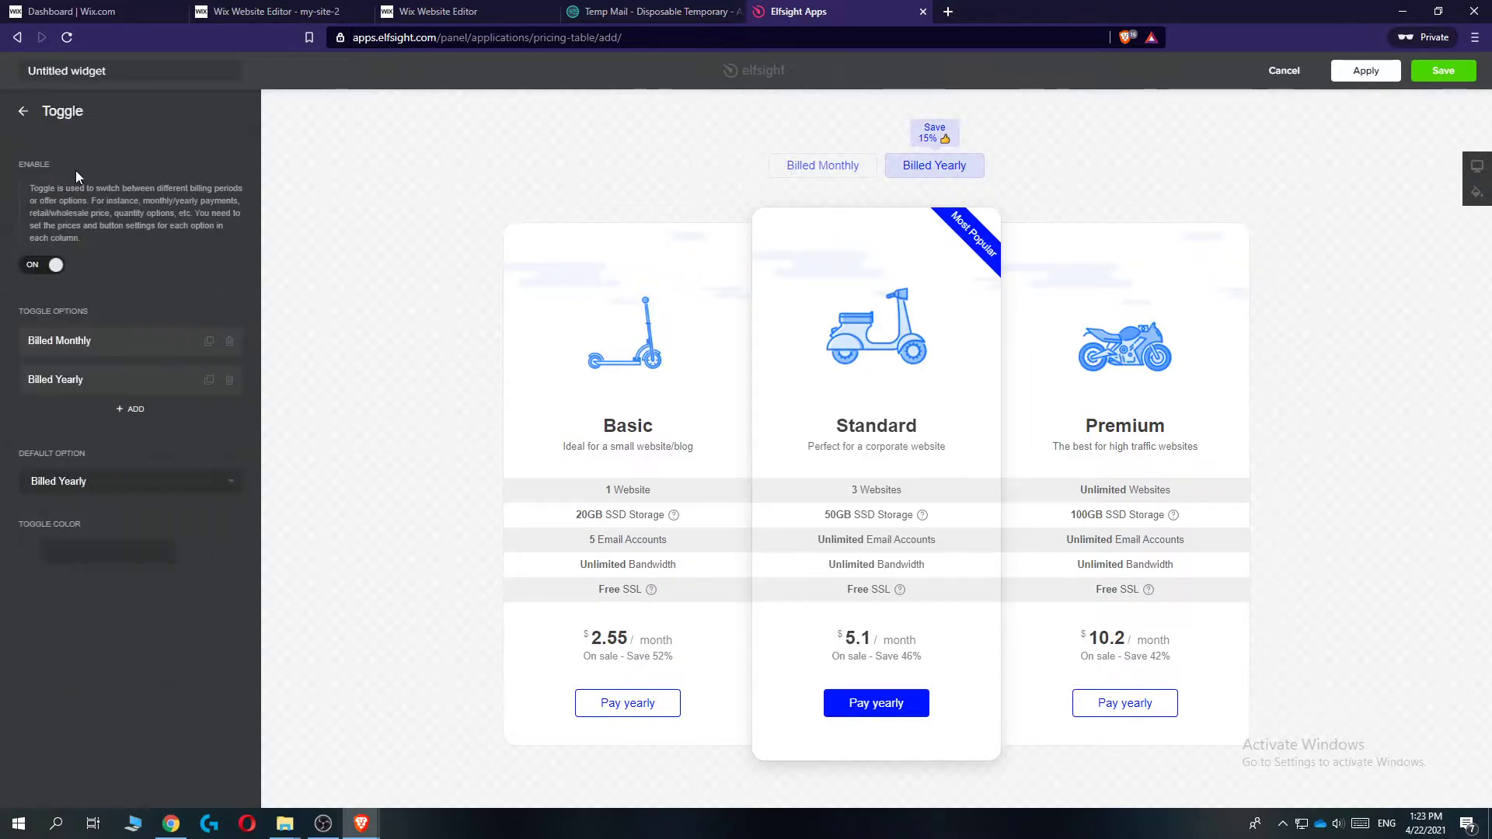
pyautogui.click(28, 126)
pyautogui.click(75, 237)
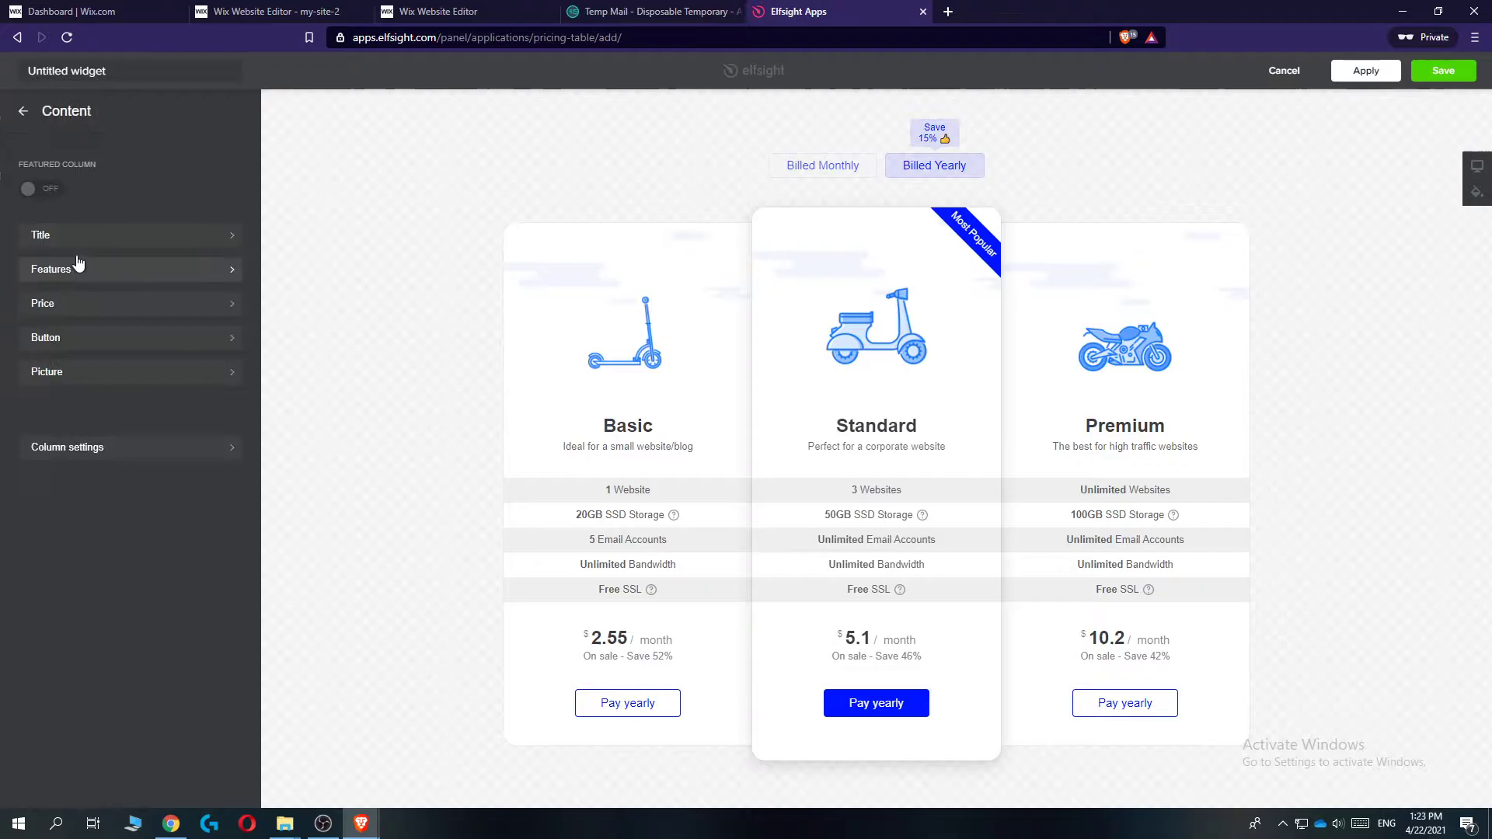
pyautogui.click(26, 111)
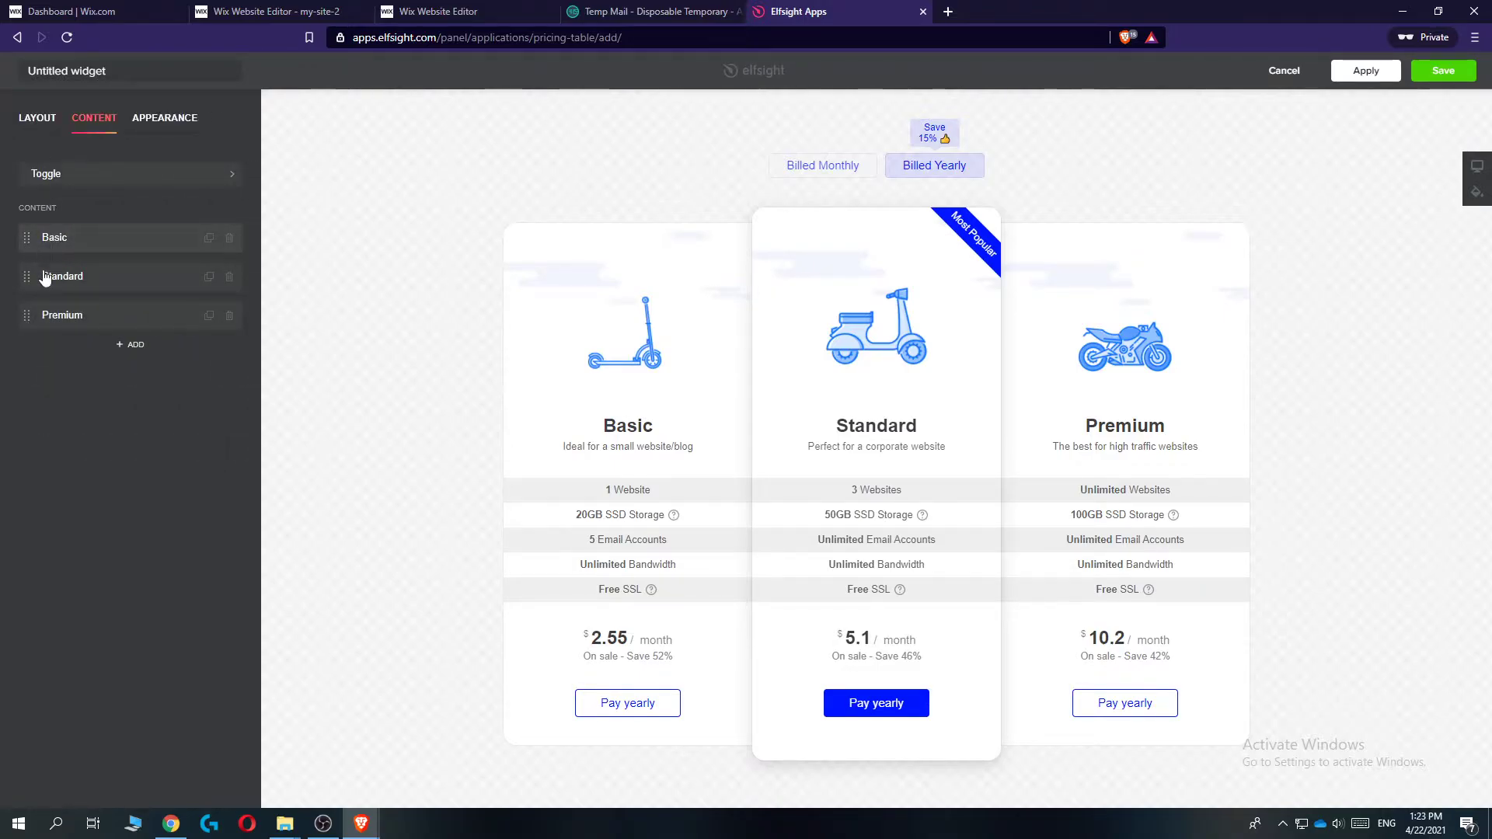
pyautogui.moveTo(44, 278)
pyautogui.mouseDown()
pyautogui.moveTo(35, 235)
pyautogui.moveTo(27, 290)
pyautogui.moveTo(56, 255)
pyautogui.mouseUp()
# Save the widget, then subscribe to the free Lite plan with its 150-view limit
pyautogui.click(1447, 70)
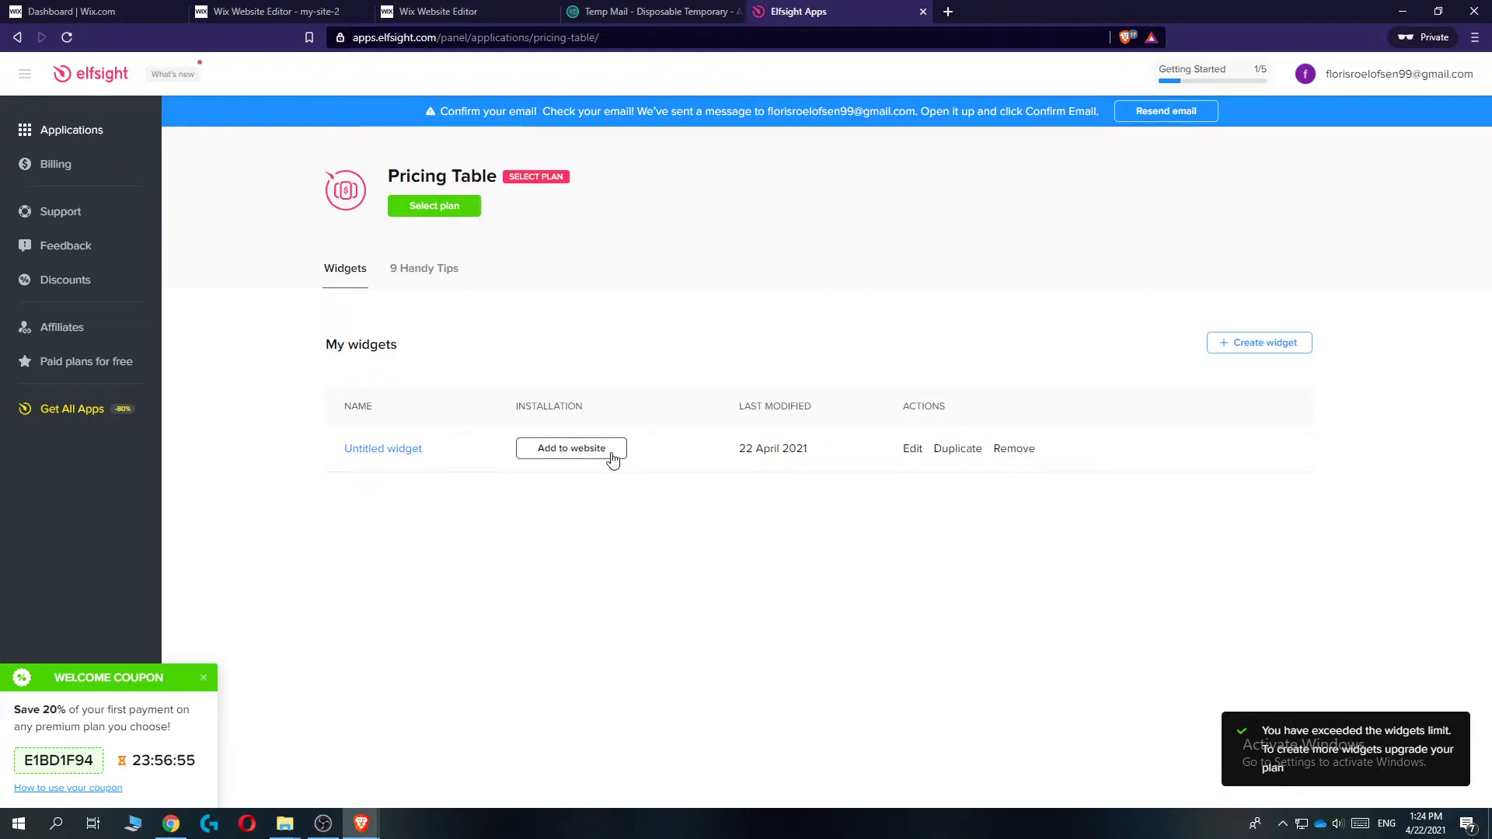
pyautogui.click(566, 453)
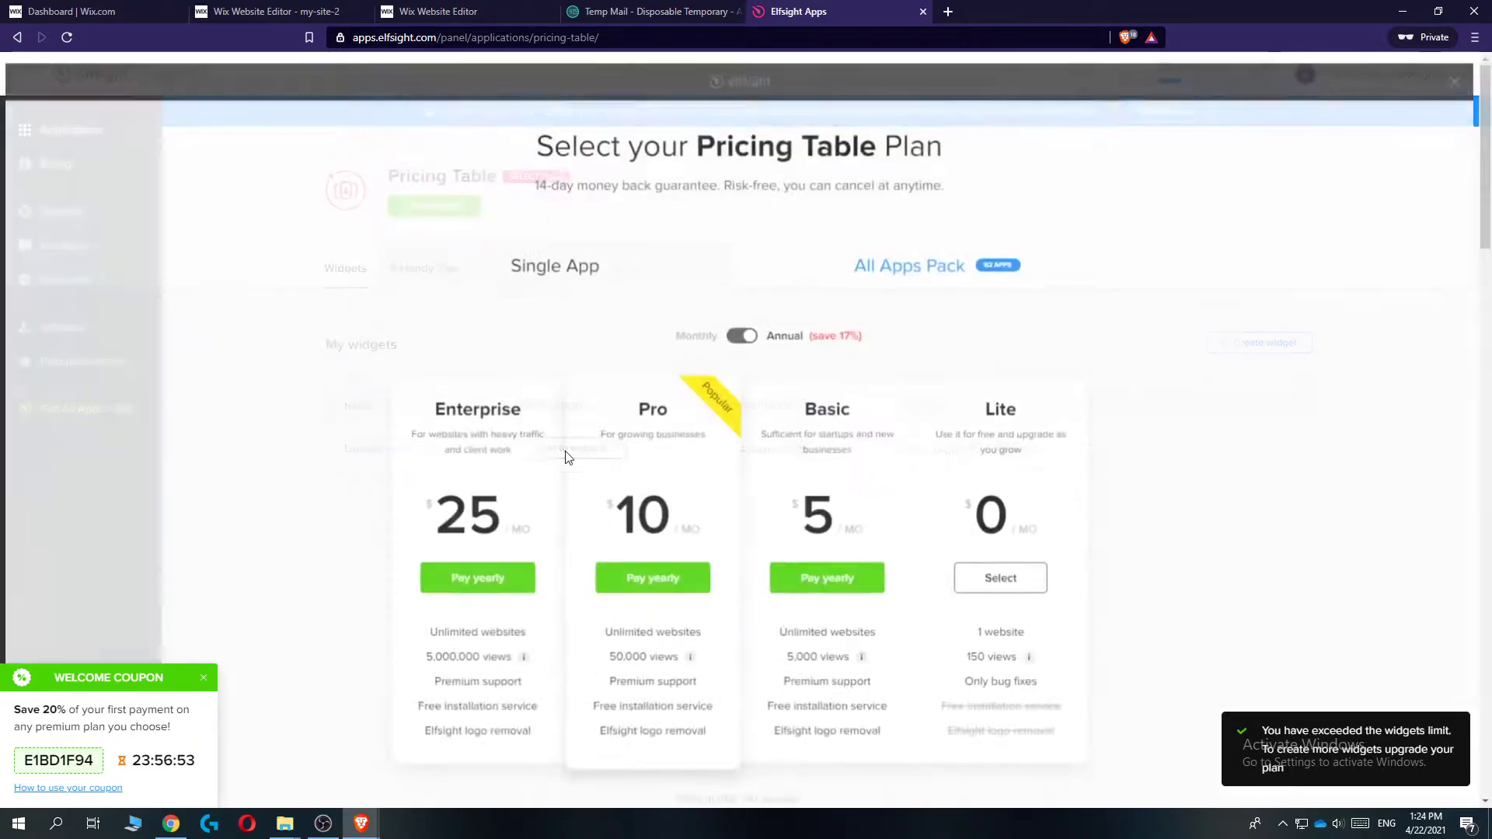
pyautogui.scroll(-1, 905, 400)
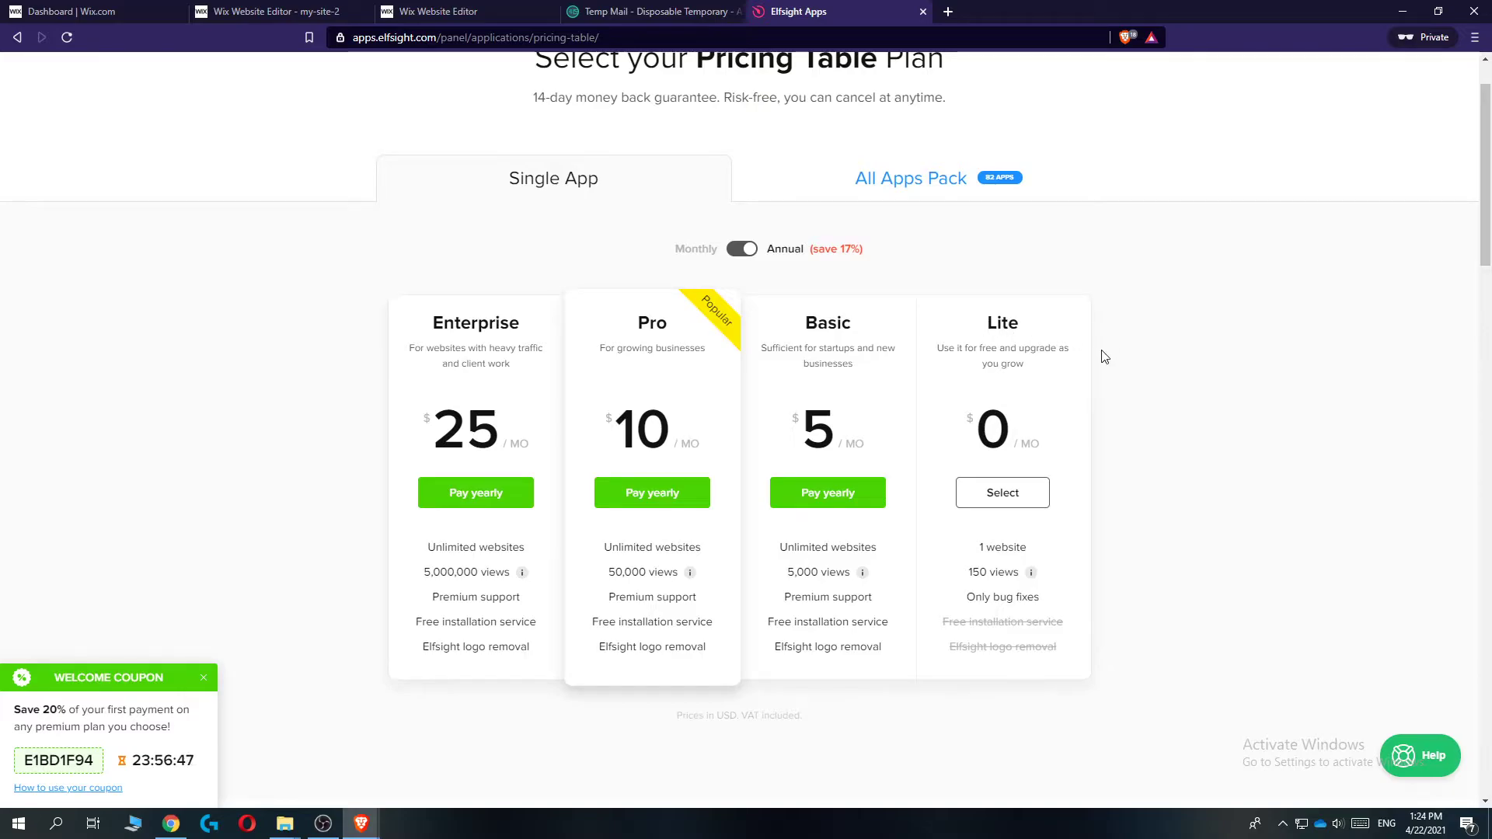
pyautogui.doubleClick(978, 572)
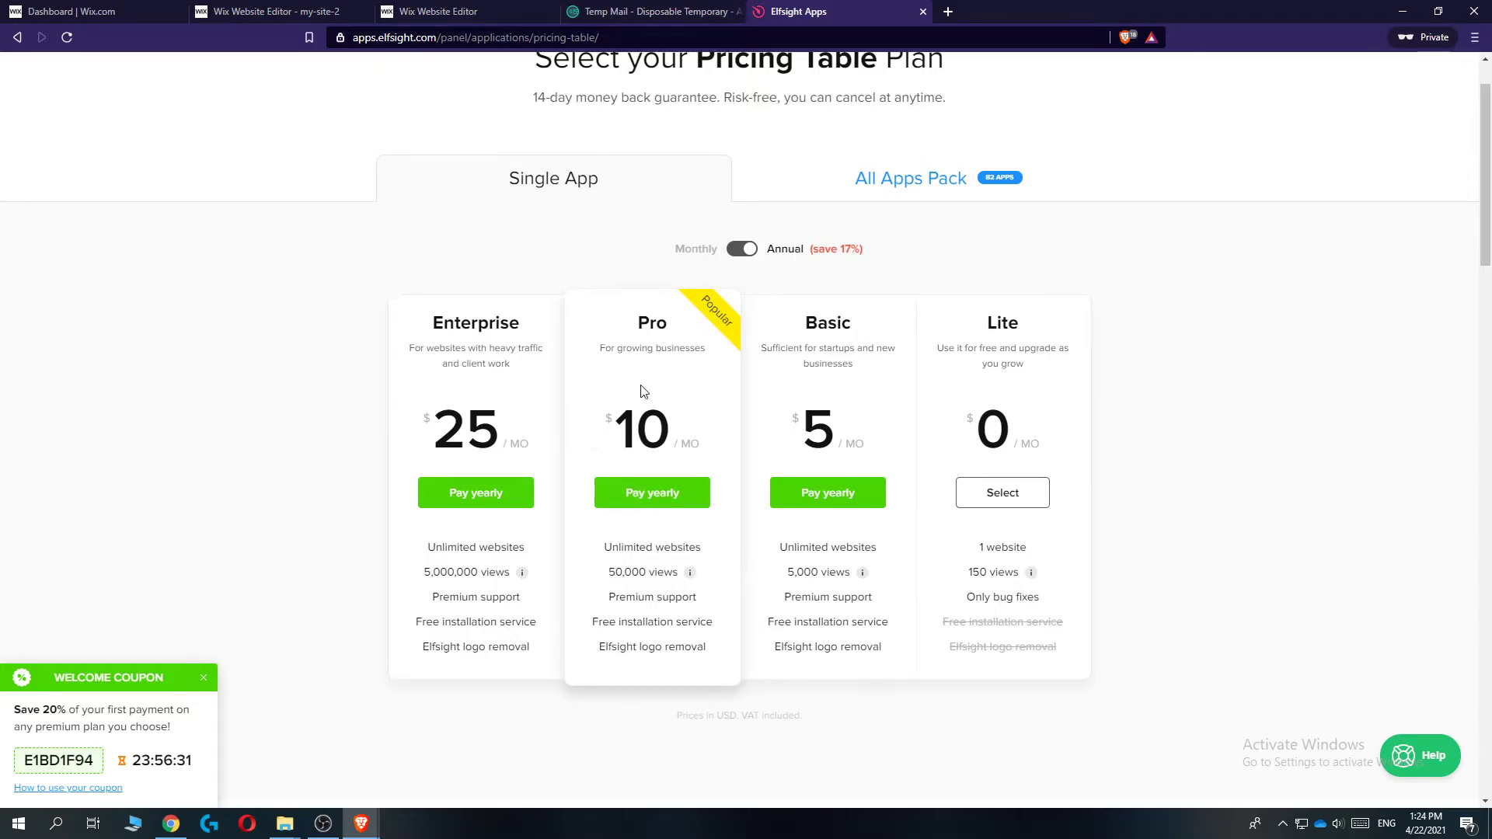
pyautogui.click(1002, 503)
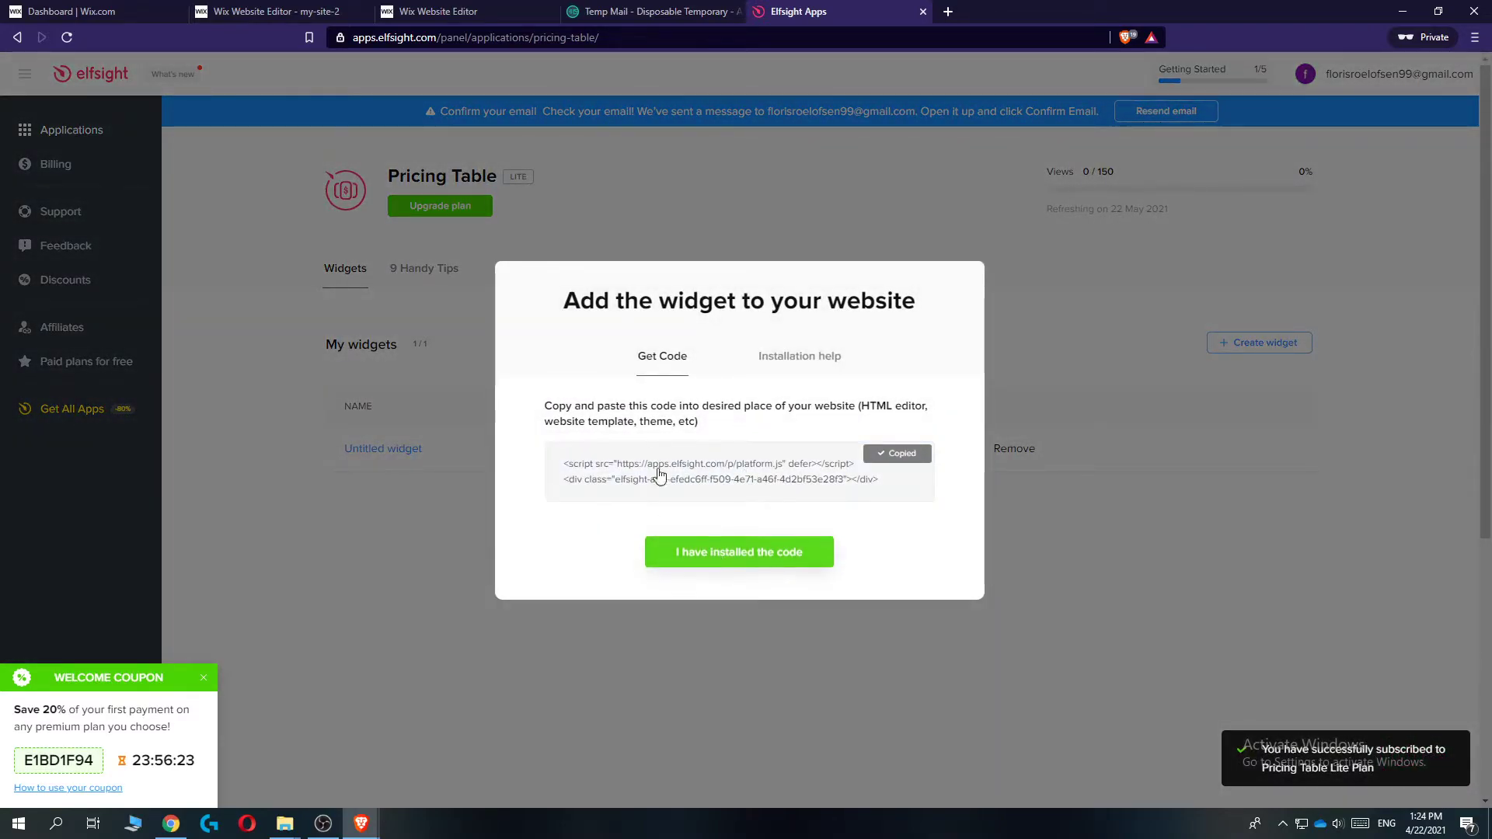
# In Wix, search the Add panel for 'ht' and add an Embeds > Embed a Widget HTML element
pyautogui.click(455, 11)
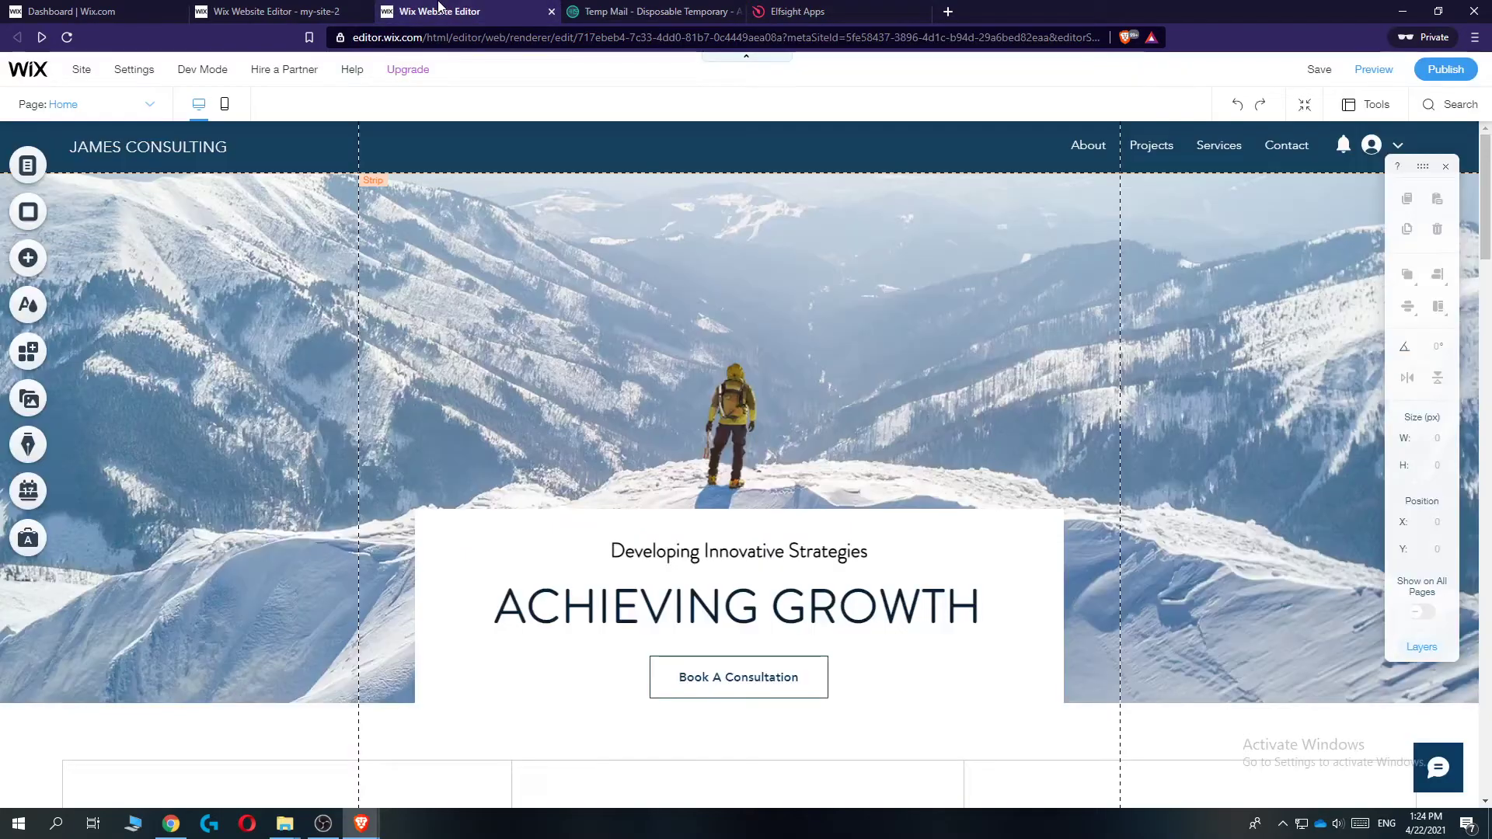
pyautogui.click(33, 260)
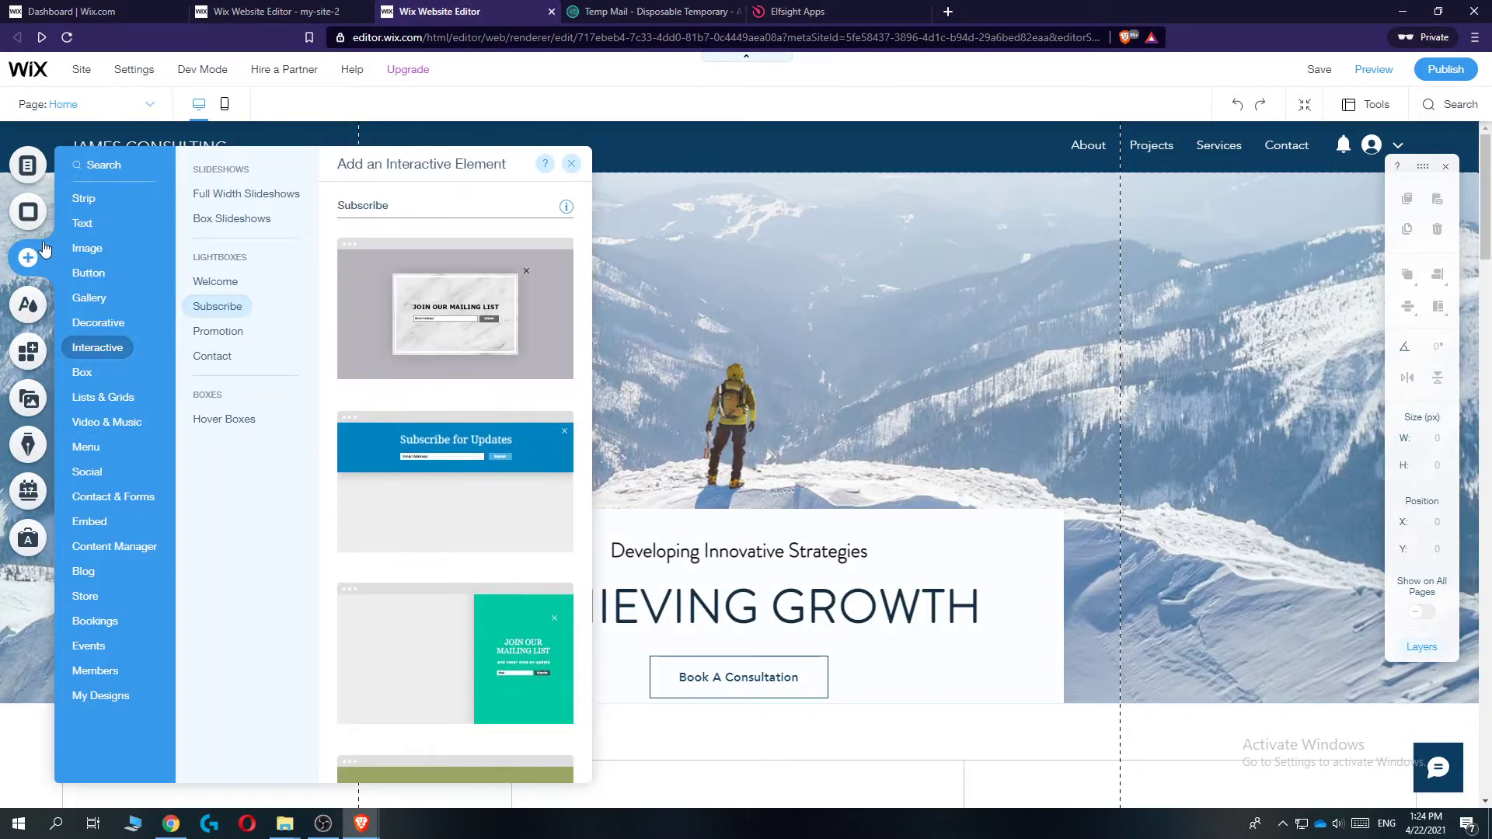
pyautogui.click(81, 250)
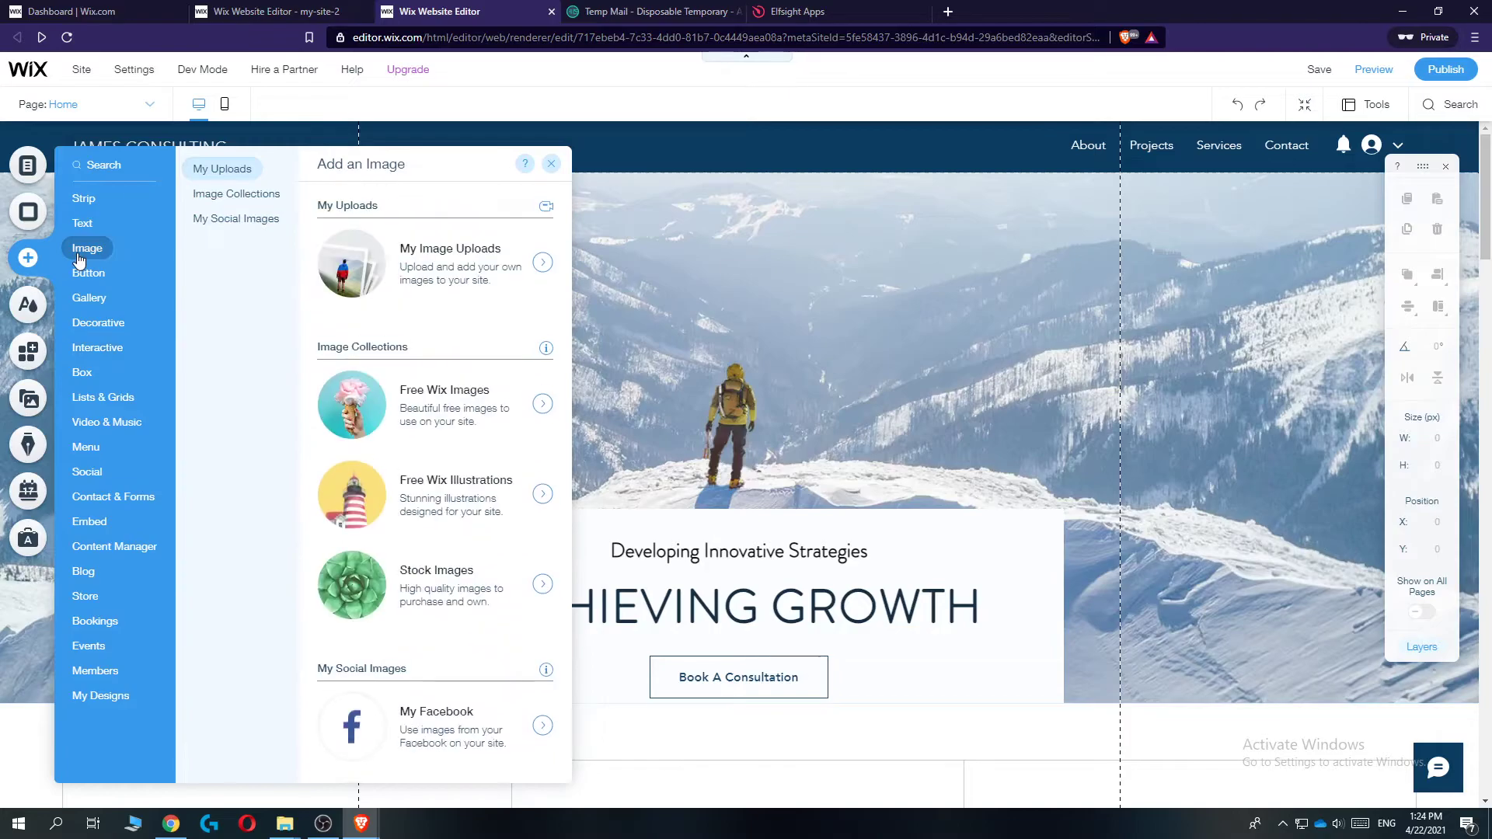
pyautogui.click(103, 397)
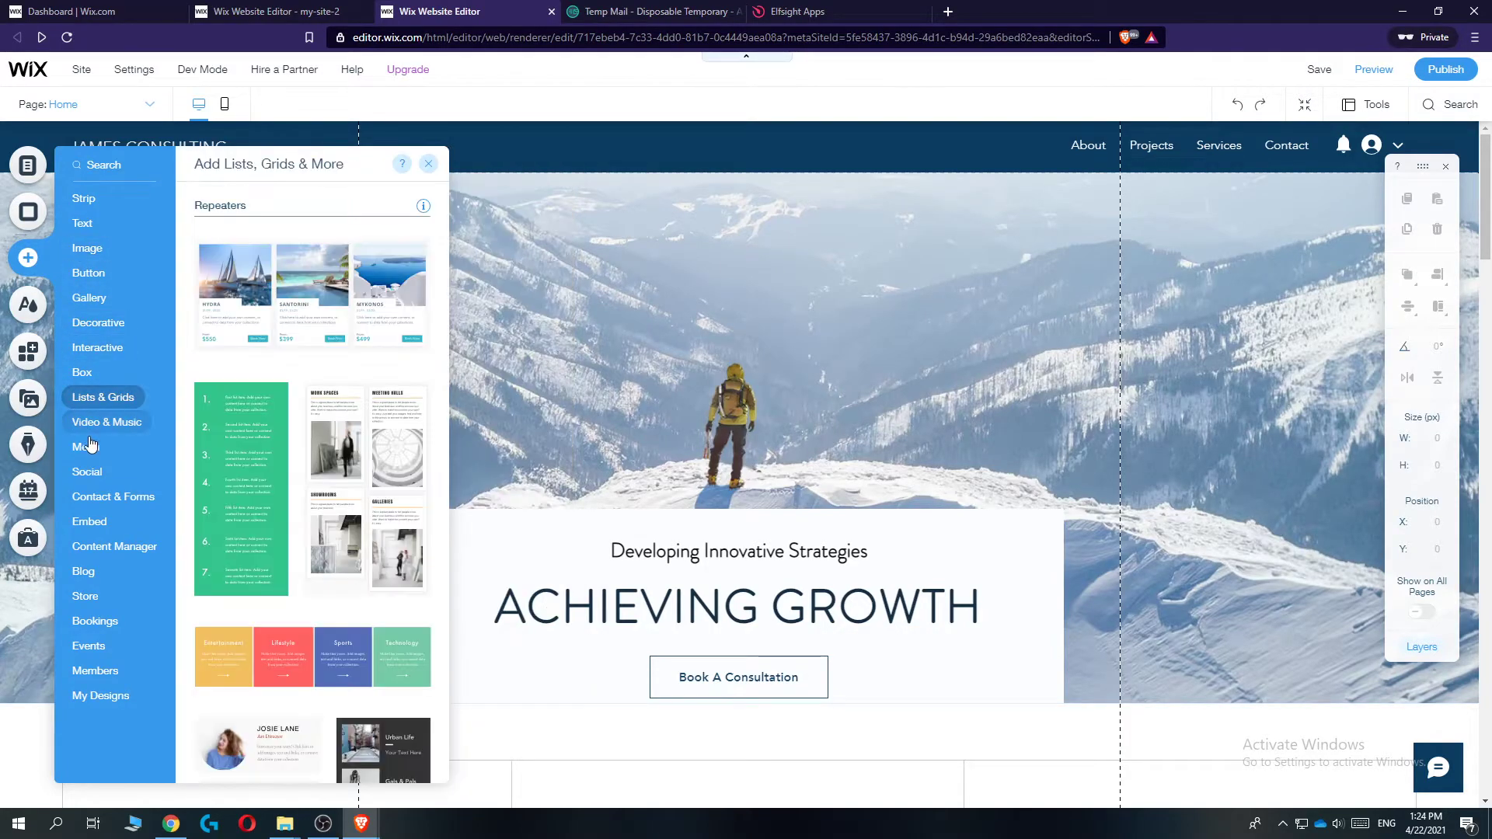
pyautogui.click(107, 422)
pyautogui.click(105, 168)
pyautogui.write('ht')
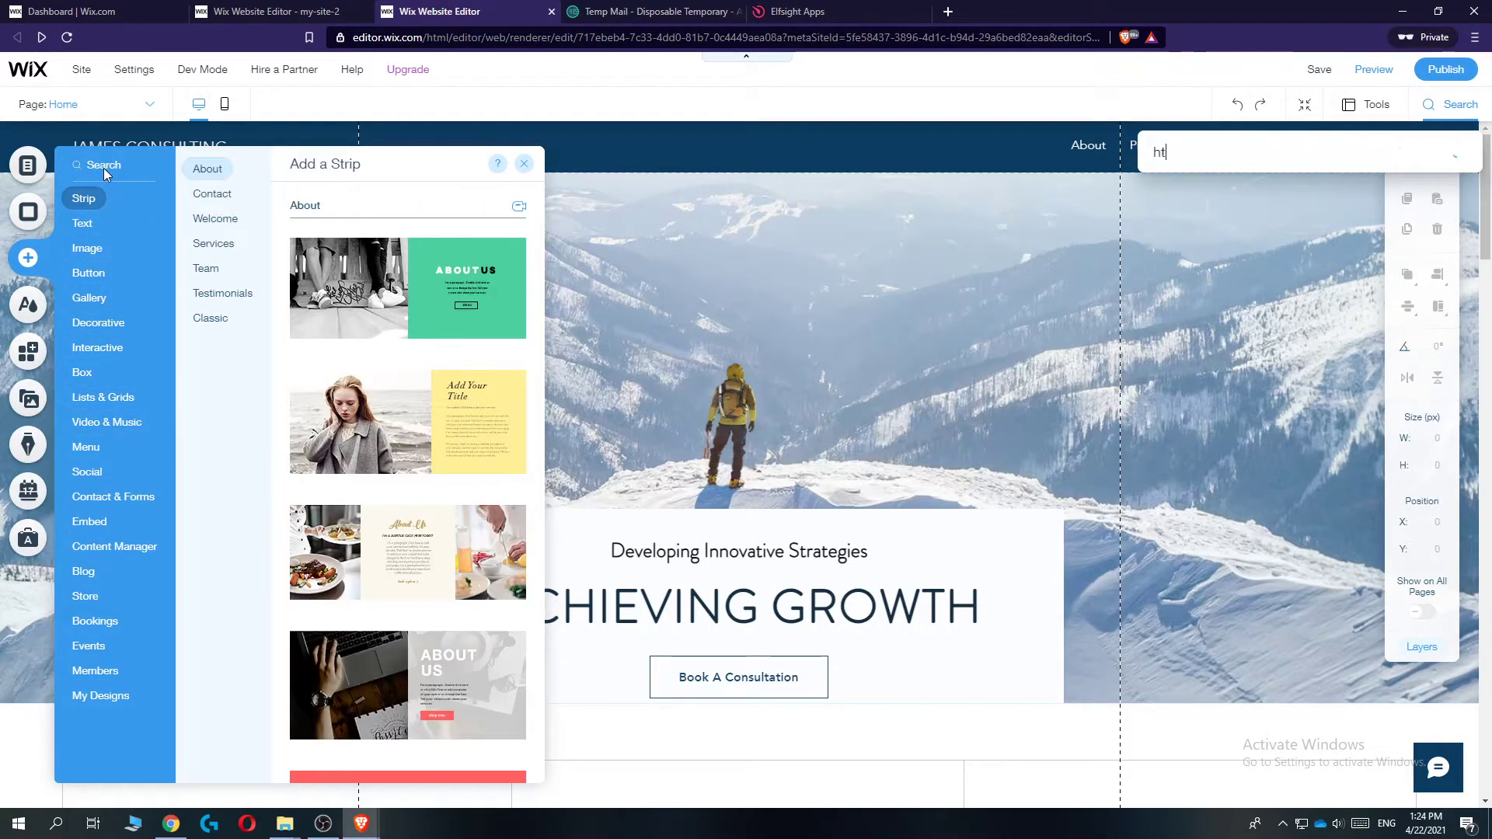
pyautogui.click(1172, 232)
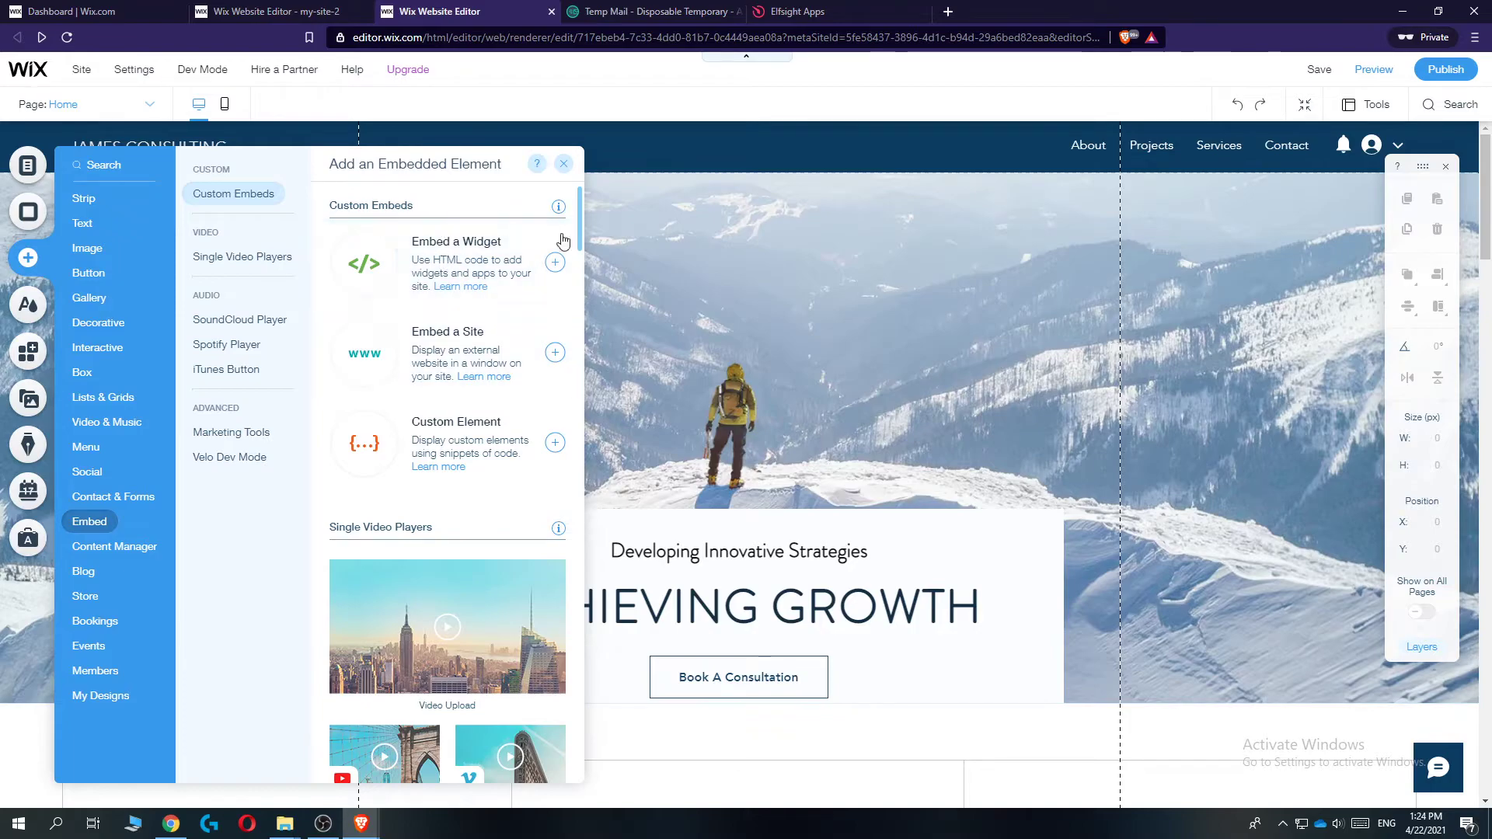
pyautogui.click(470, 250)
# Place the HTML box on the hero image and delete its placeholder code
pyautogui.moveTo(733, 468); pyautogui.dragTo(628, 339)
pyautogui.click(637, 224)
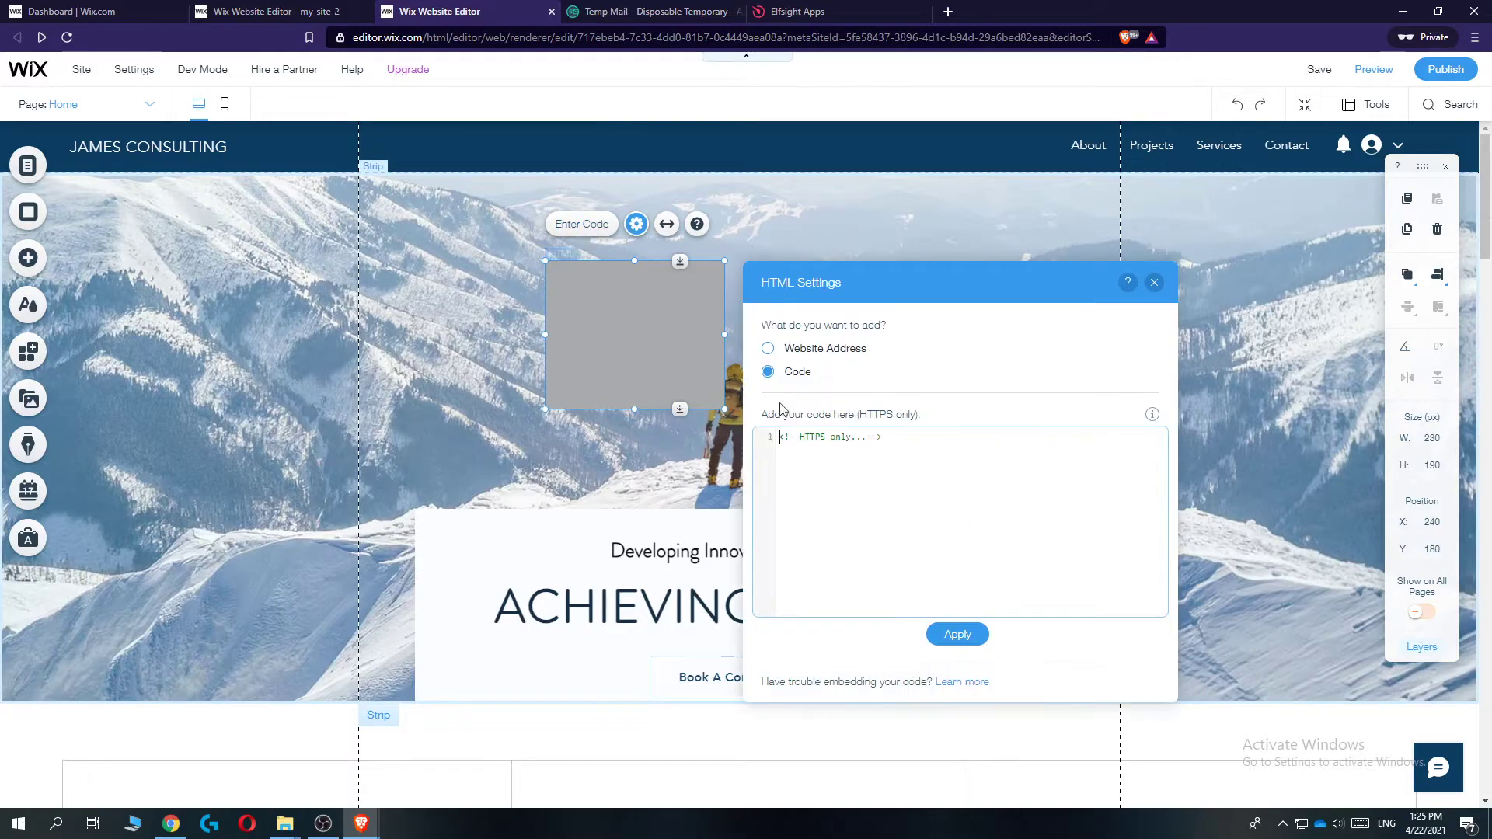
pyautogui.moveTo(902, 443); pyautogui.dragTo(701, 438)
pyautogui.press('BackSpace')
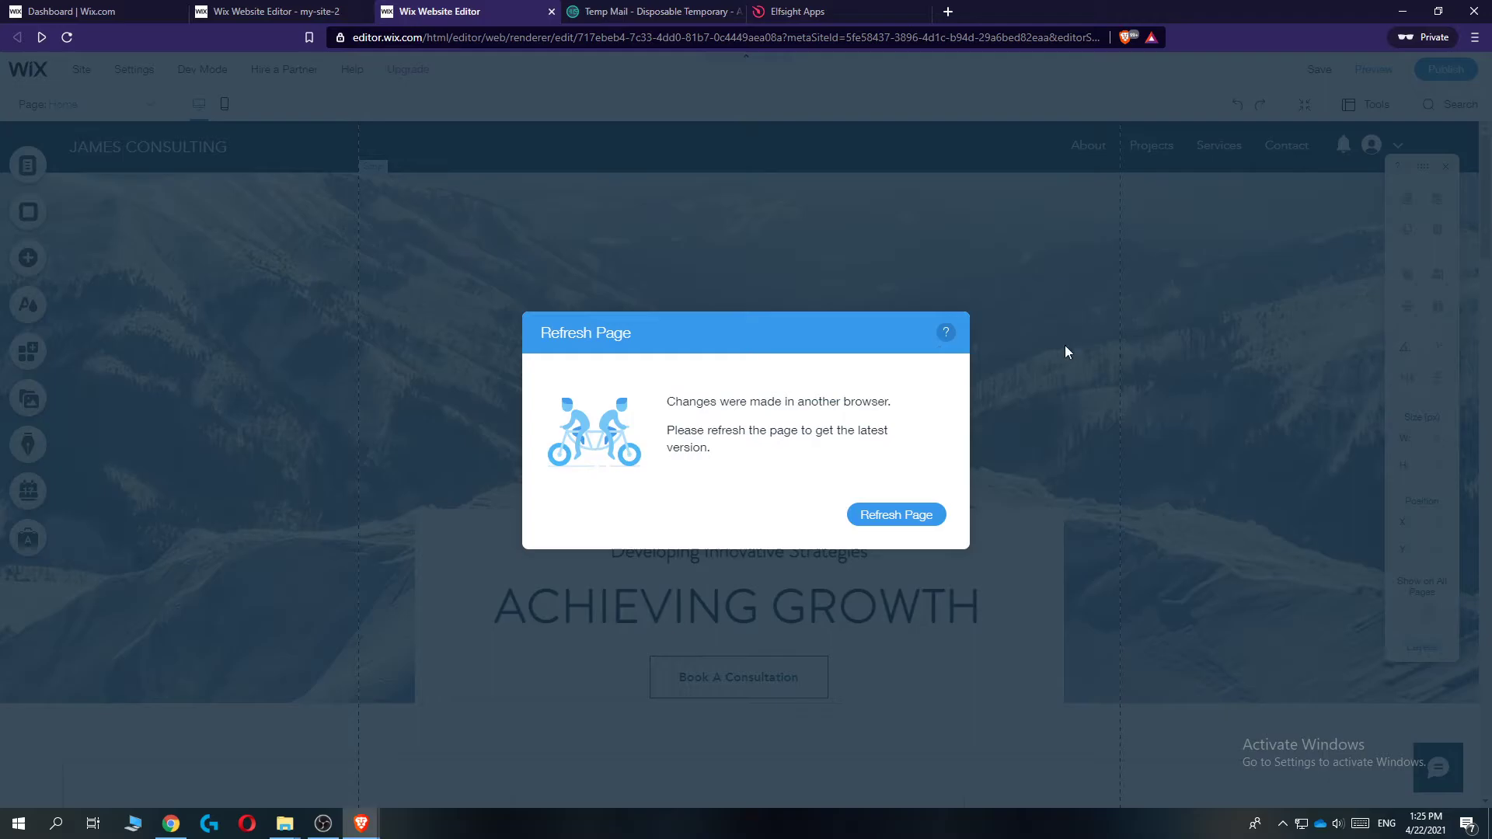
# Confirm Refresh Page to reload the editor with the latest version
pyautogui.click(922, 517)
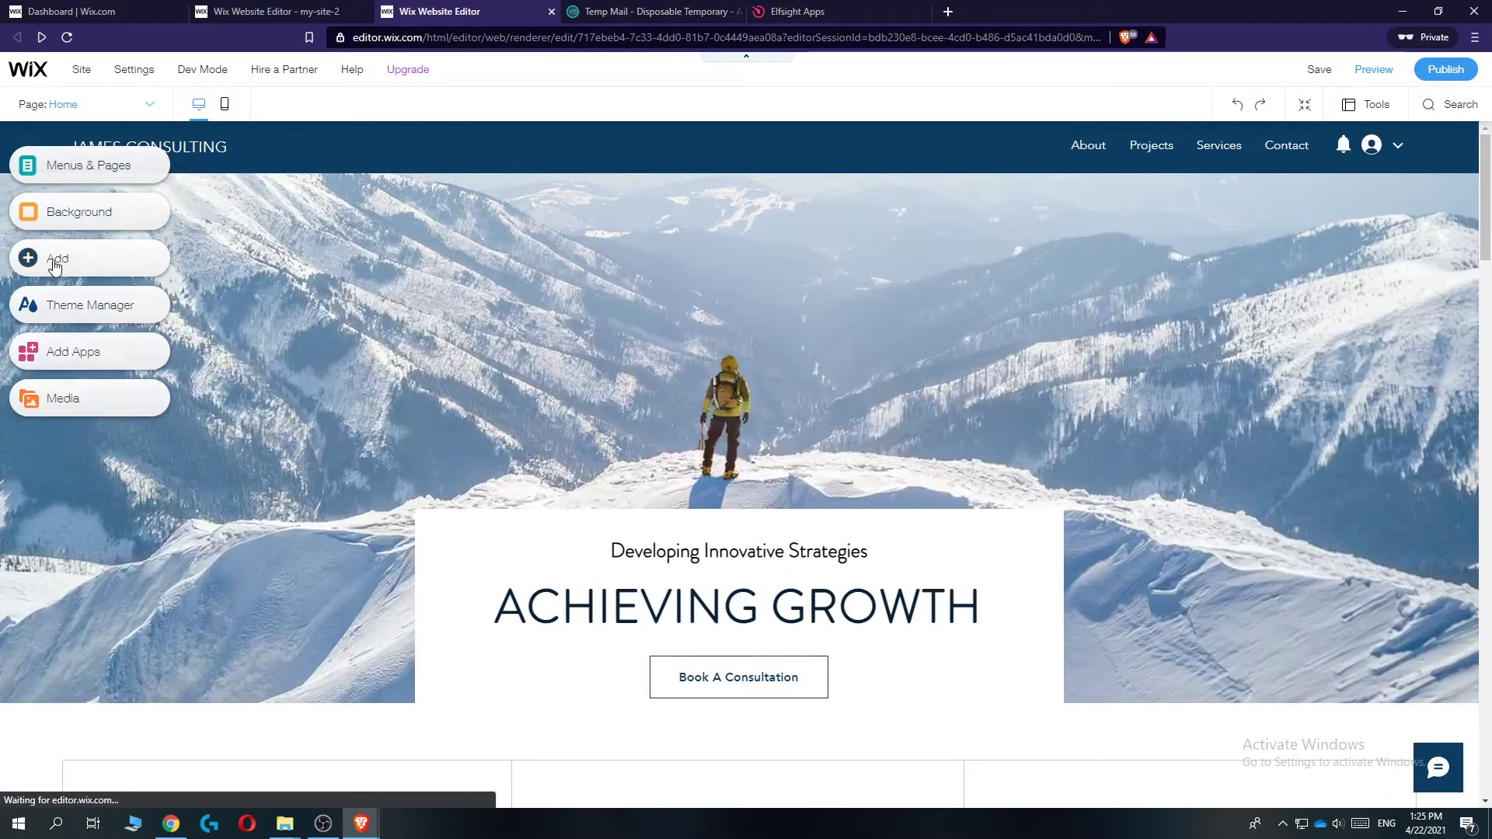
# Search the Add panel for 'html' and add an Embed a Widget element to the hero strip
pyautogui.click(47, 275)
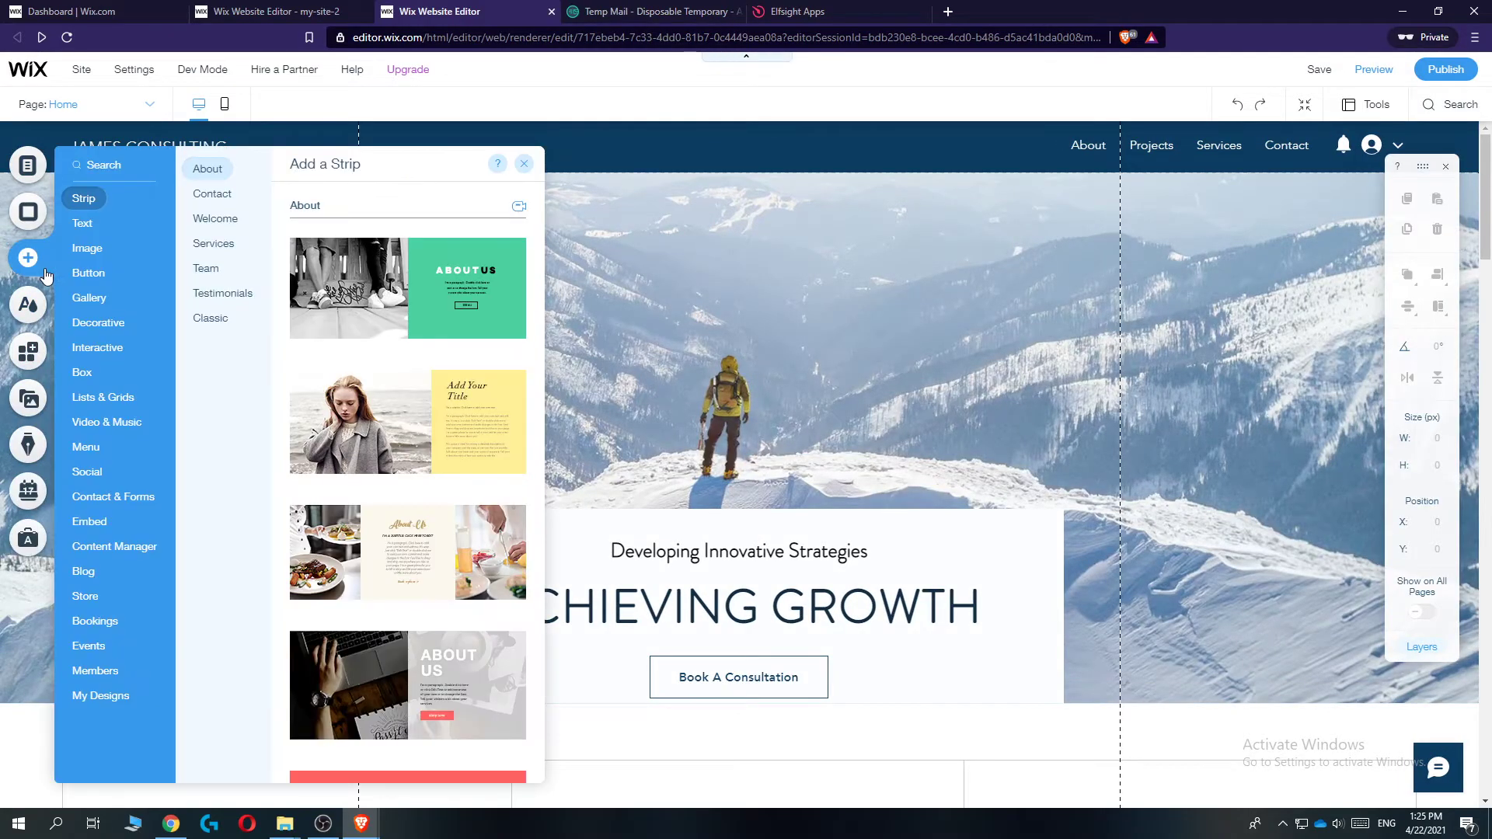
pyautogui.click(105, 165)
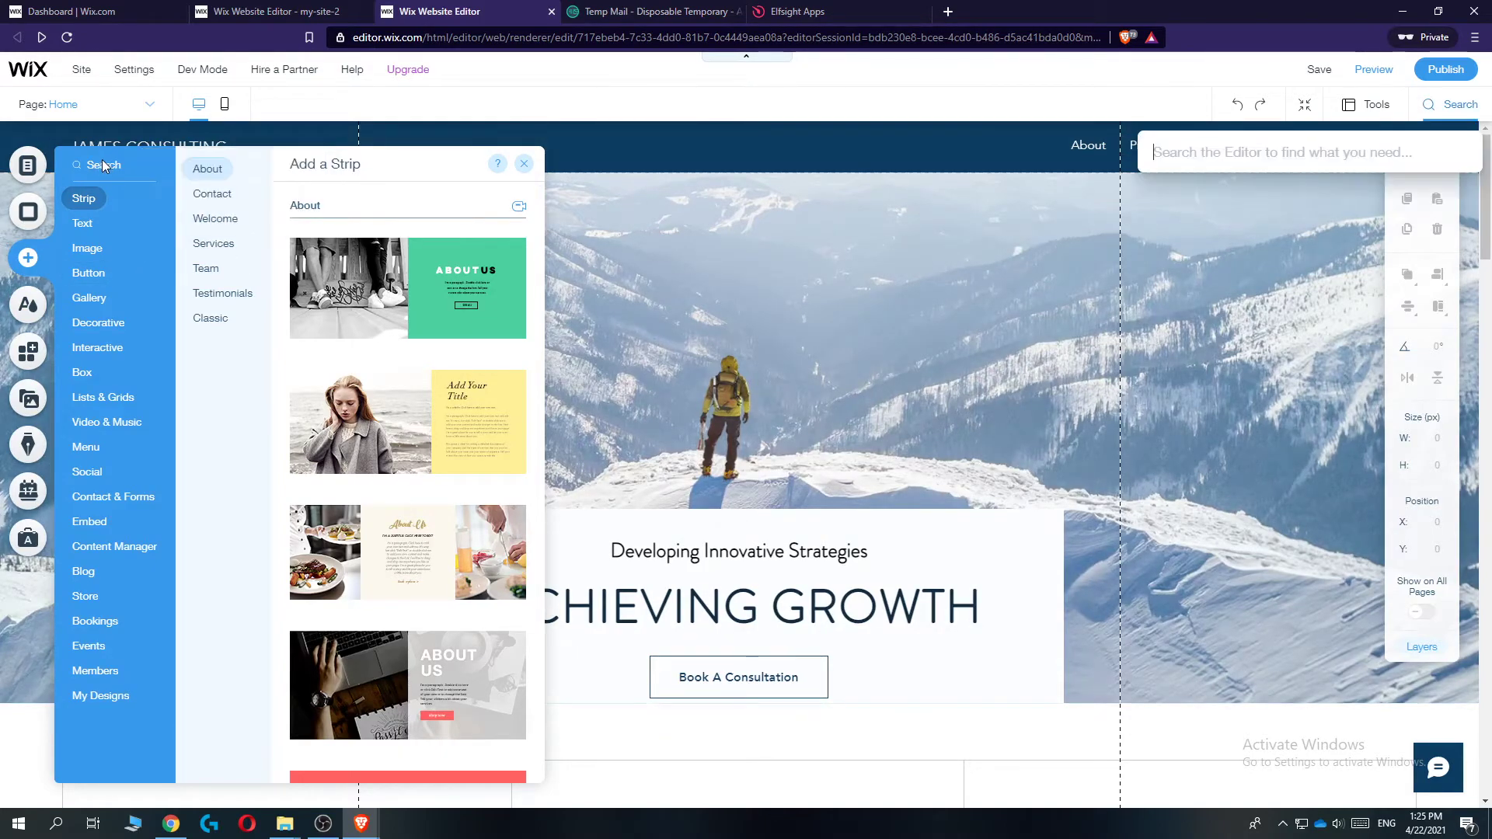
pyautogui.write('htmp')
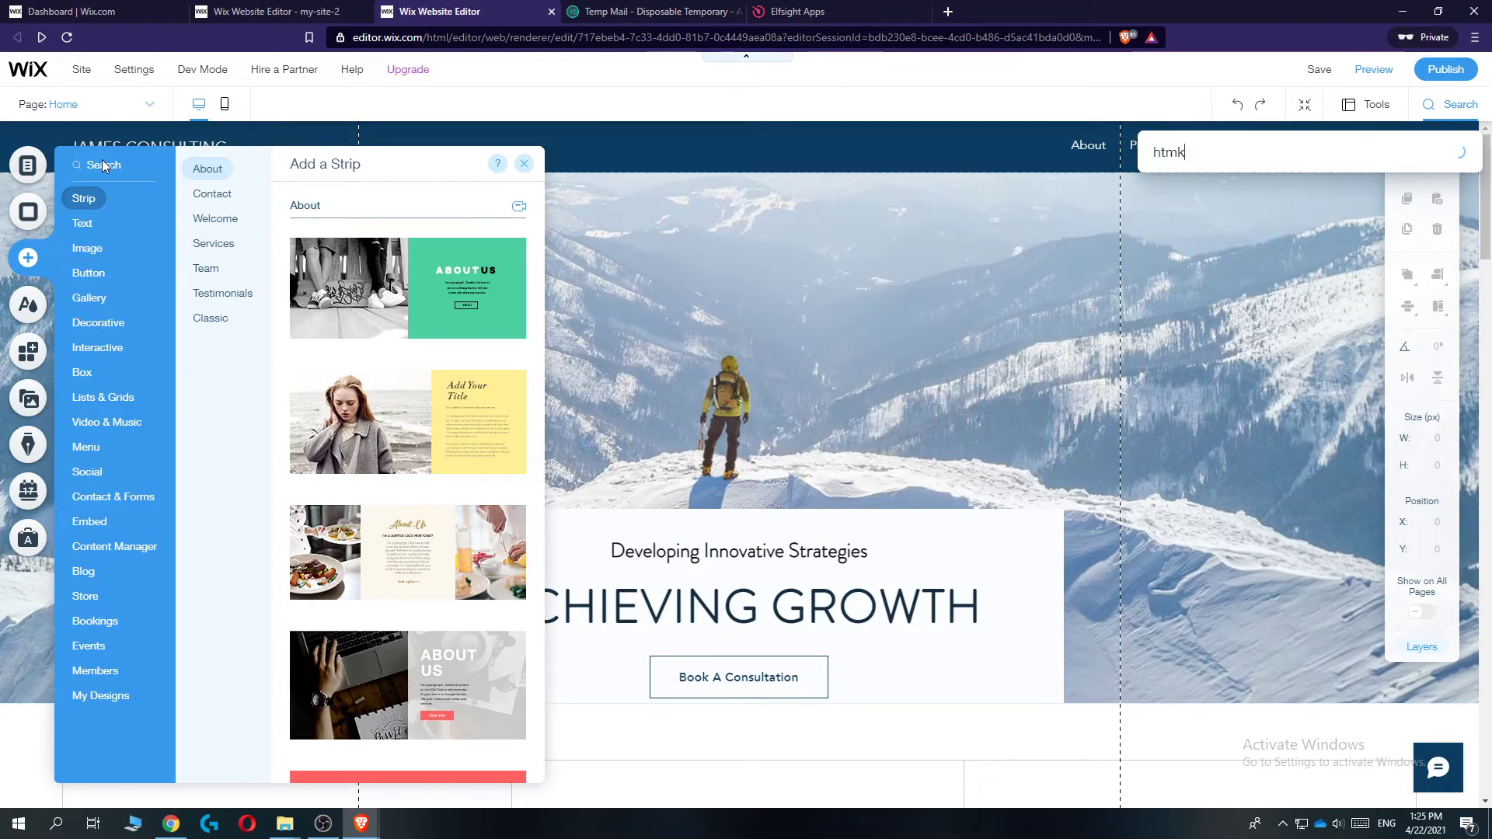
pyautogui.press('BackSpace')
pyautogui.write('l')
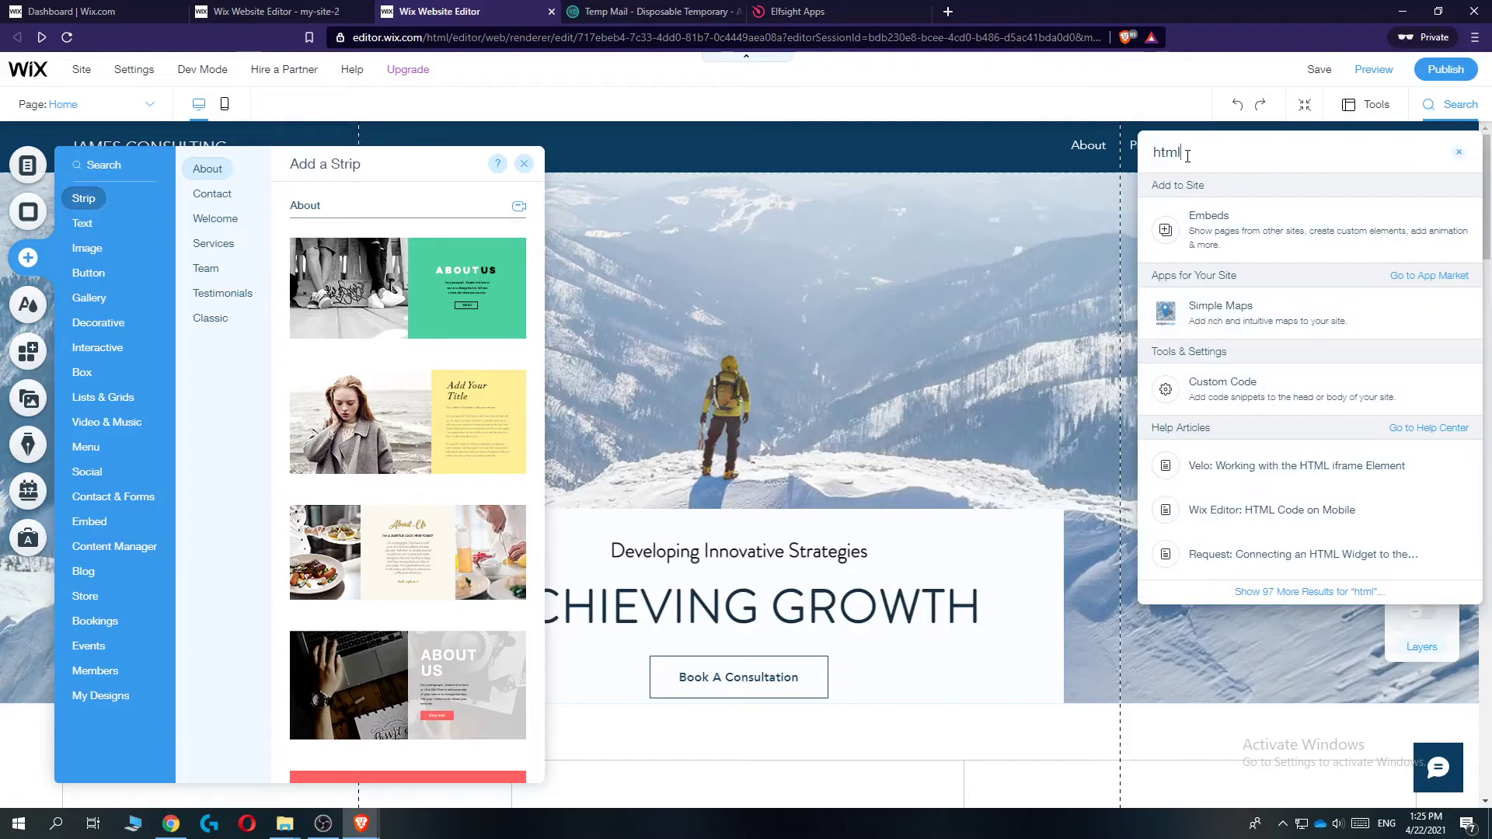
pyautogui.click(1206, 238)
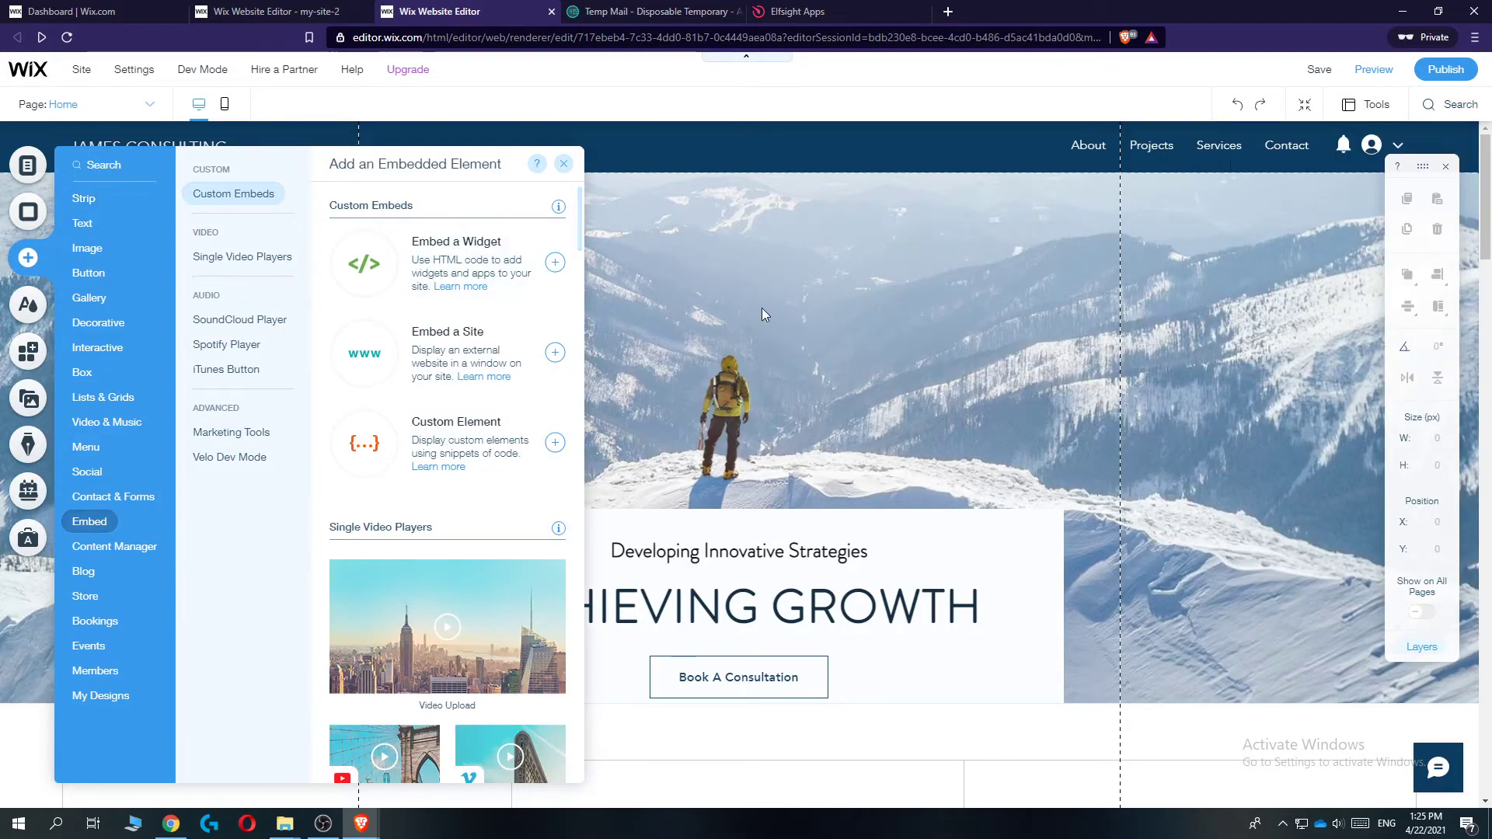
pyautogui.click(555, 262)
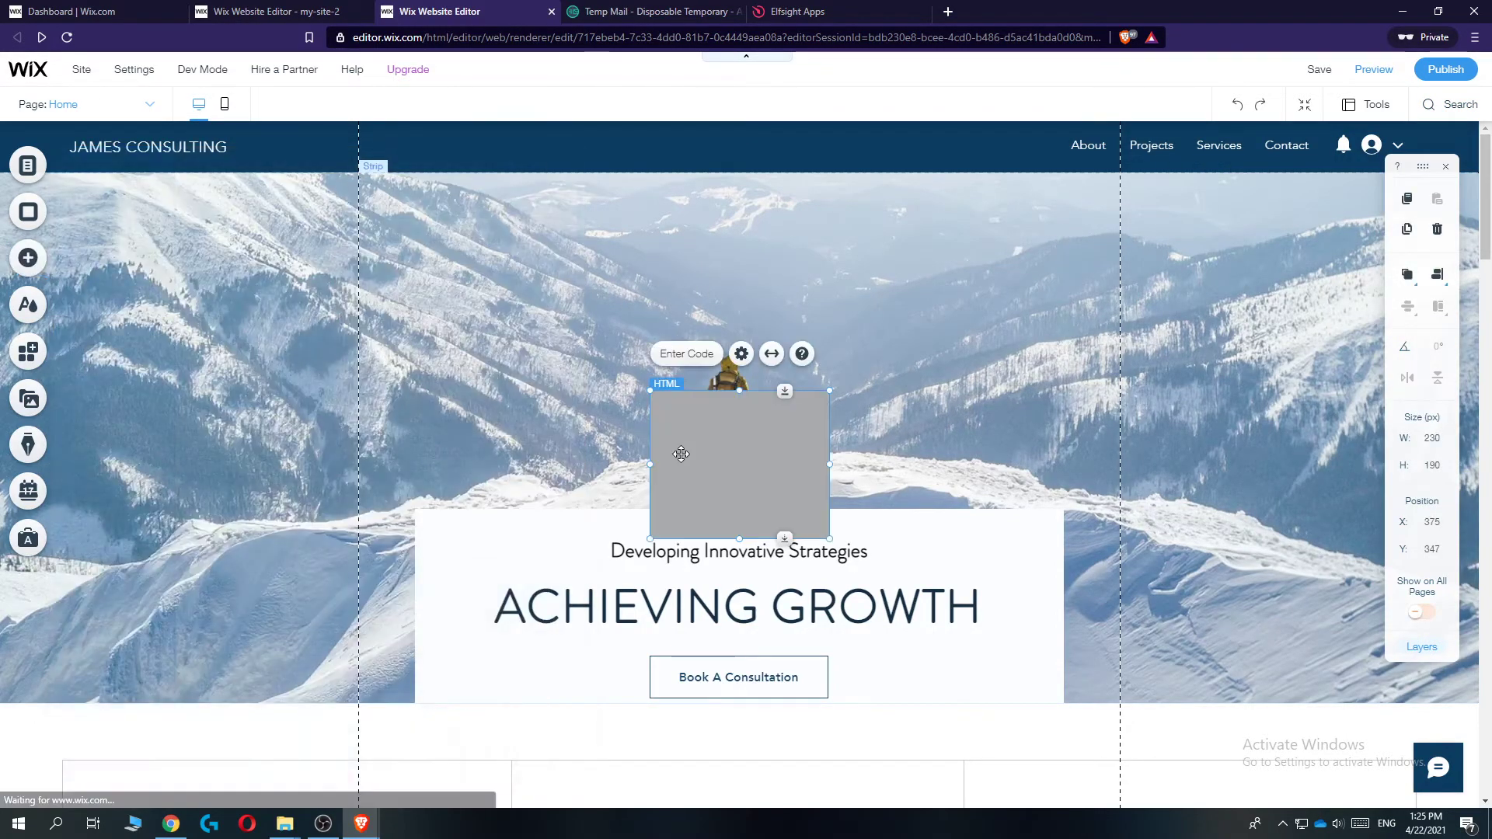
# Paste the Elfsight widget code into the embed's settings and apply it
pyautogui.click(742, 354)
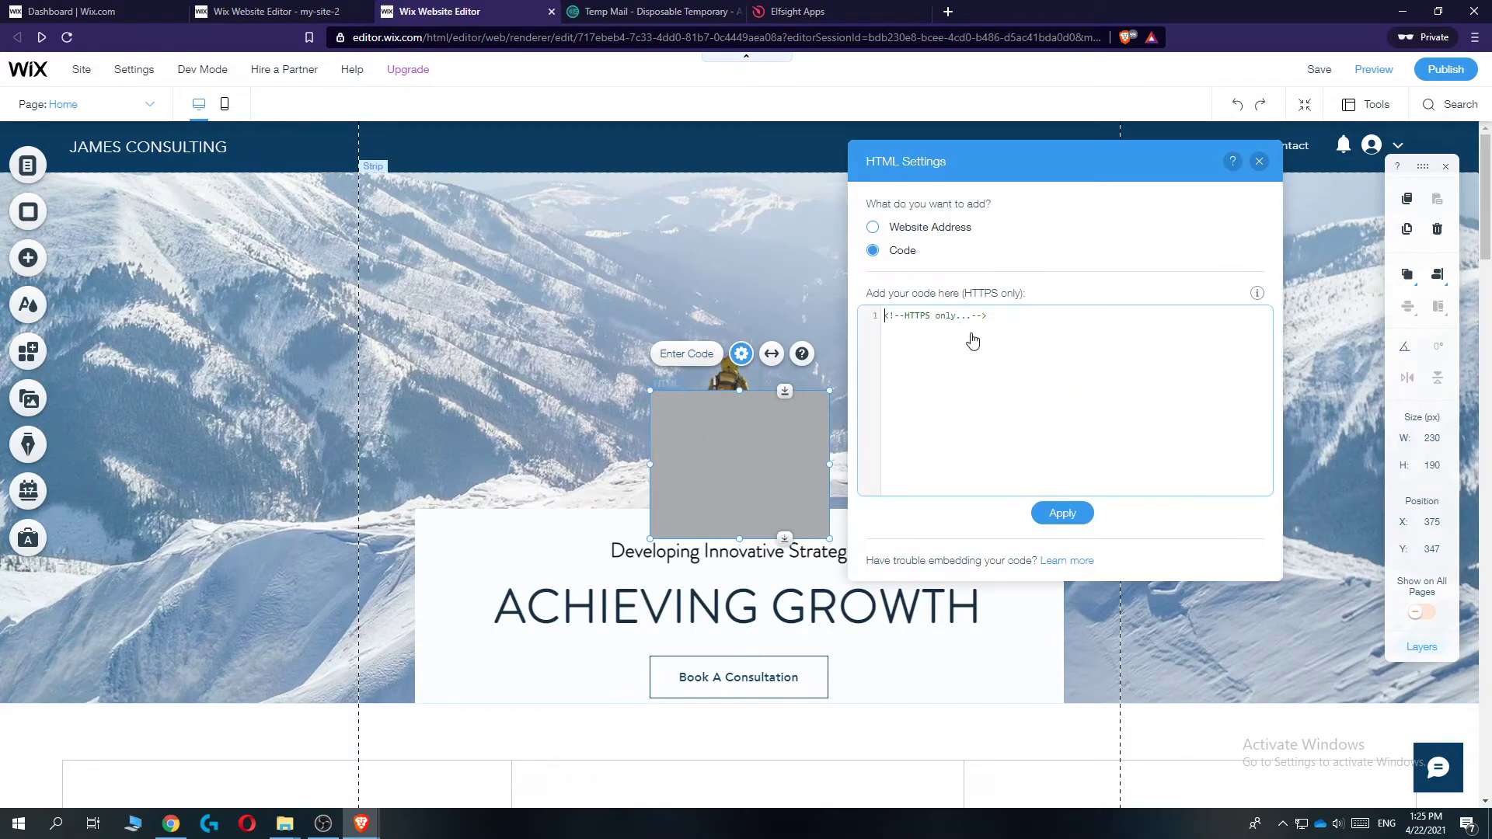
pyautogui.write('<script src="https://apps.elfsight.com/p/platform.js" defer></script> <div class="elfsight-app-efedc6ff-f509-4e71-a46f-4d2bf53e28f3"></div>')
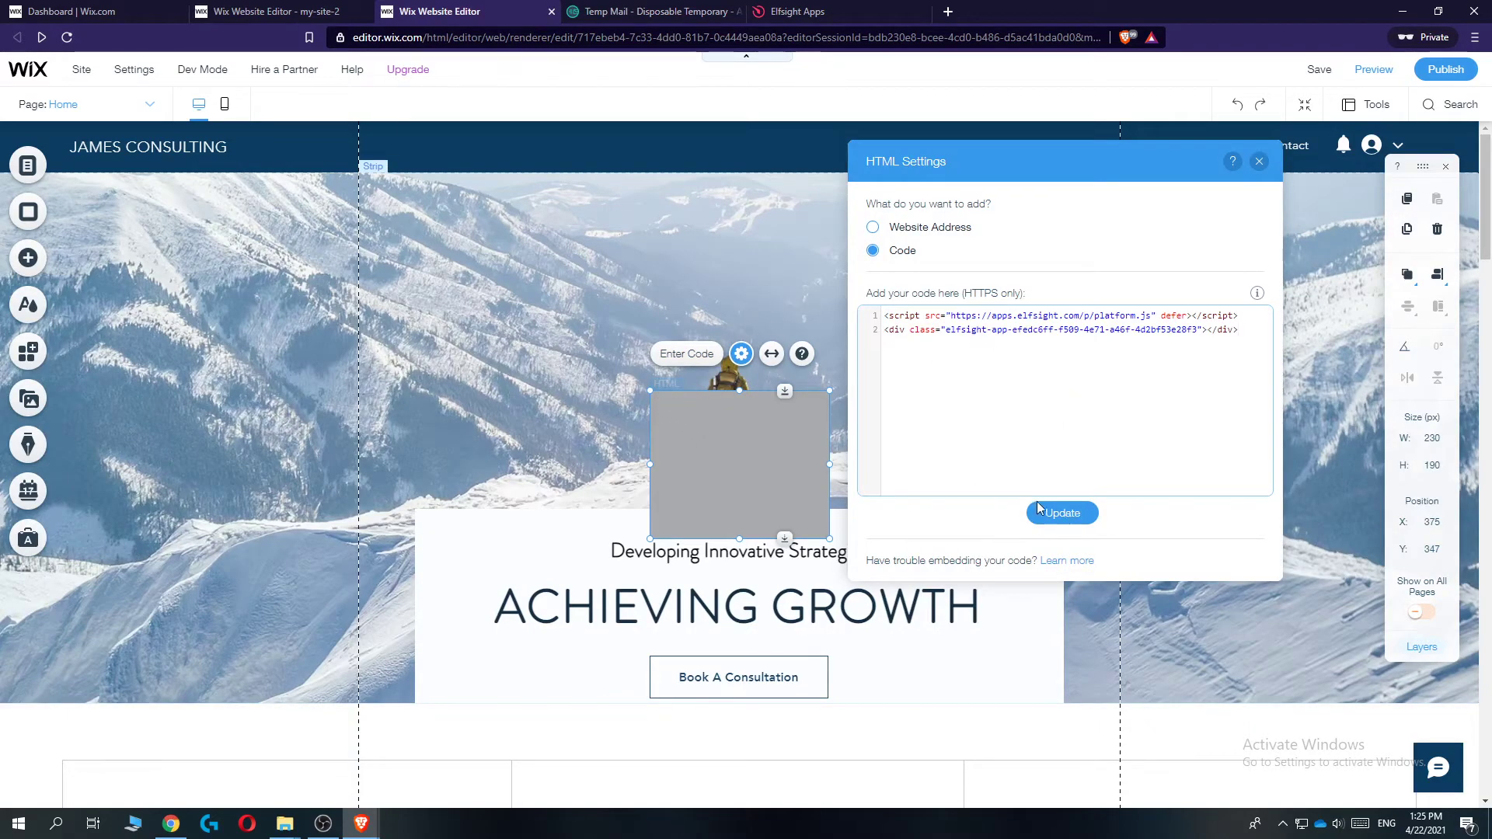
pyautogui.click(1060, 514)
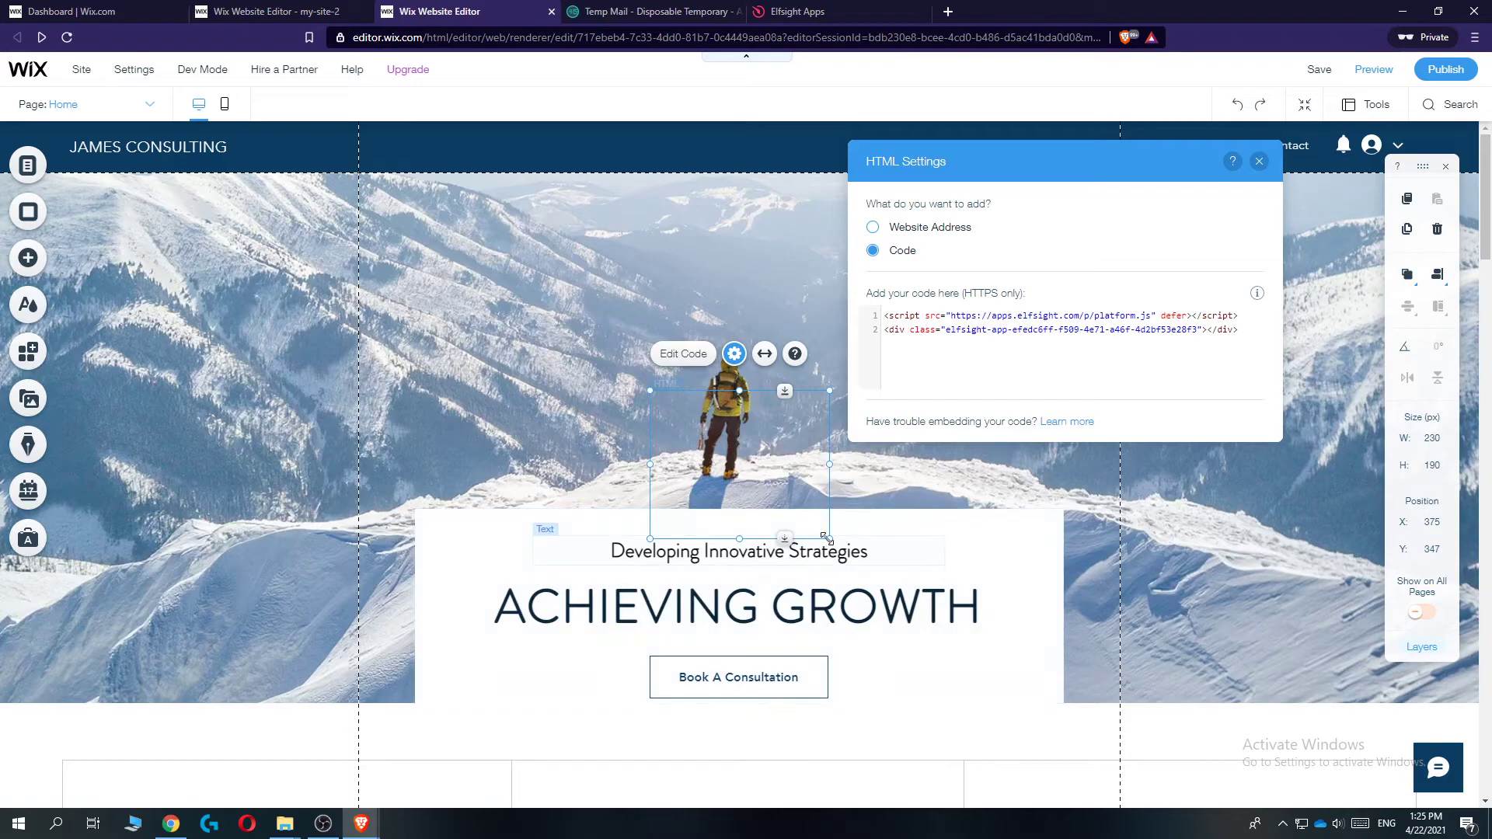
# Resize the embed to 702×410 and drag it down the page into the Our Clients section
pyautogui.moveTo(830, 537); pyautogui.dragTo(1196, 710)
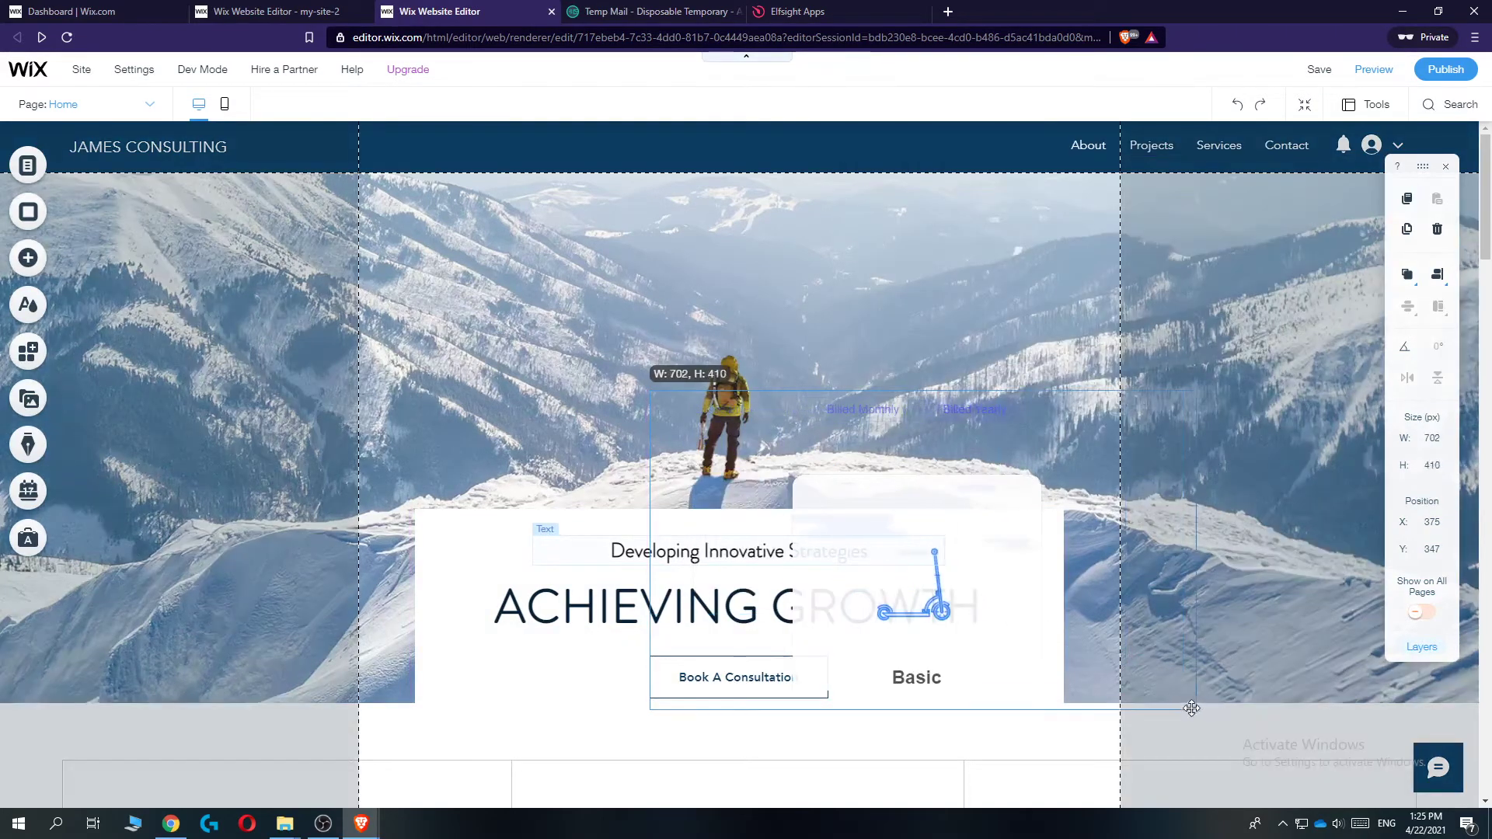
pyautogui.scroll(-6, 829, 320)
pyautogui.moveTo(844, 194); pyautogui.dragTo(778, 630)
pyautogui.scroll(-3, 778, 335)
pyautogui.moveTo(778, 334); pyautogui.dragTo(706, 684)
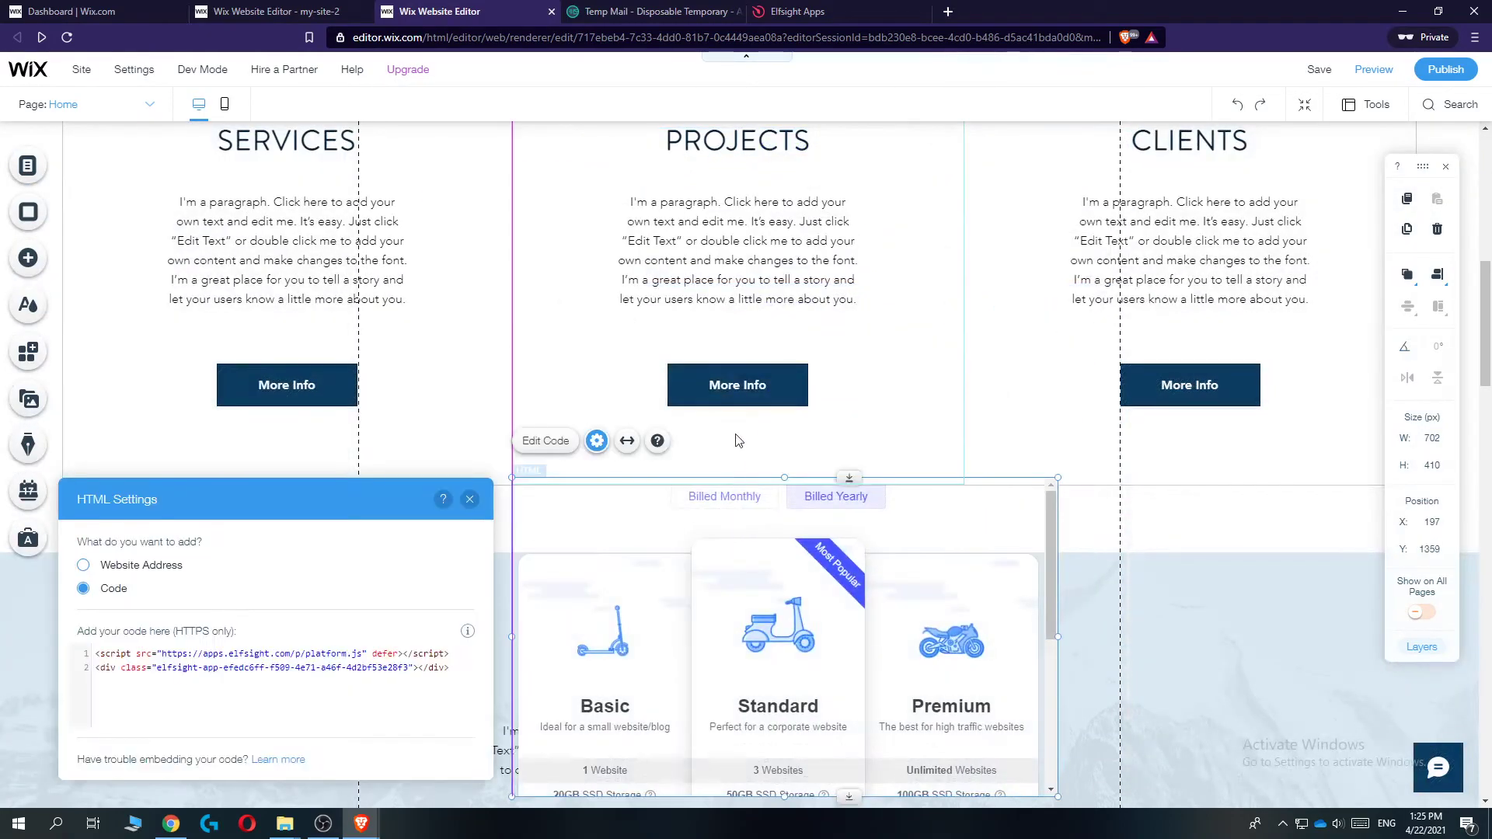
pyautogui.scroll(-8, 764, 201)
pyautogui.moveTo(764, 200); pyautogui.dragTo(762, 735)
pyautogui.scroll(-3, 753, 420)
pyautogui.moveTo(753, 421); pyautogui.dragTo(734, 532)
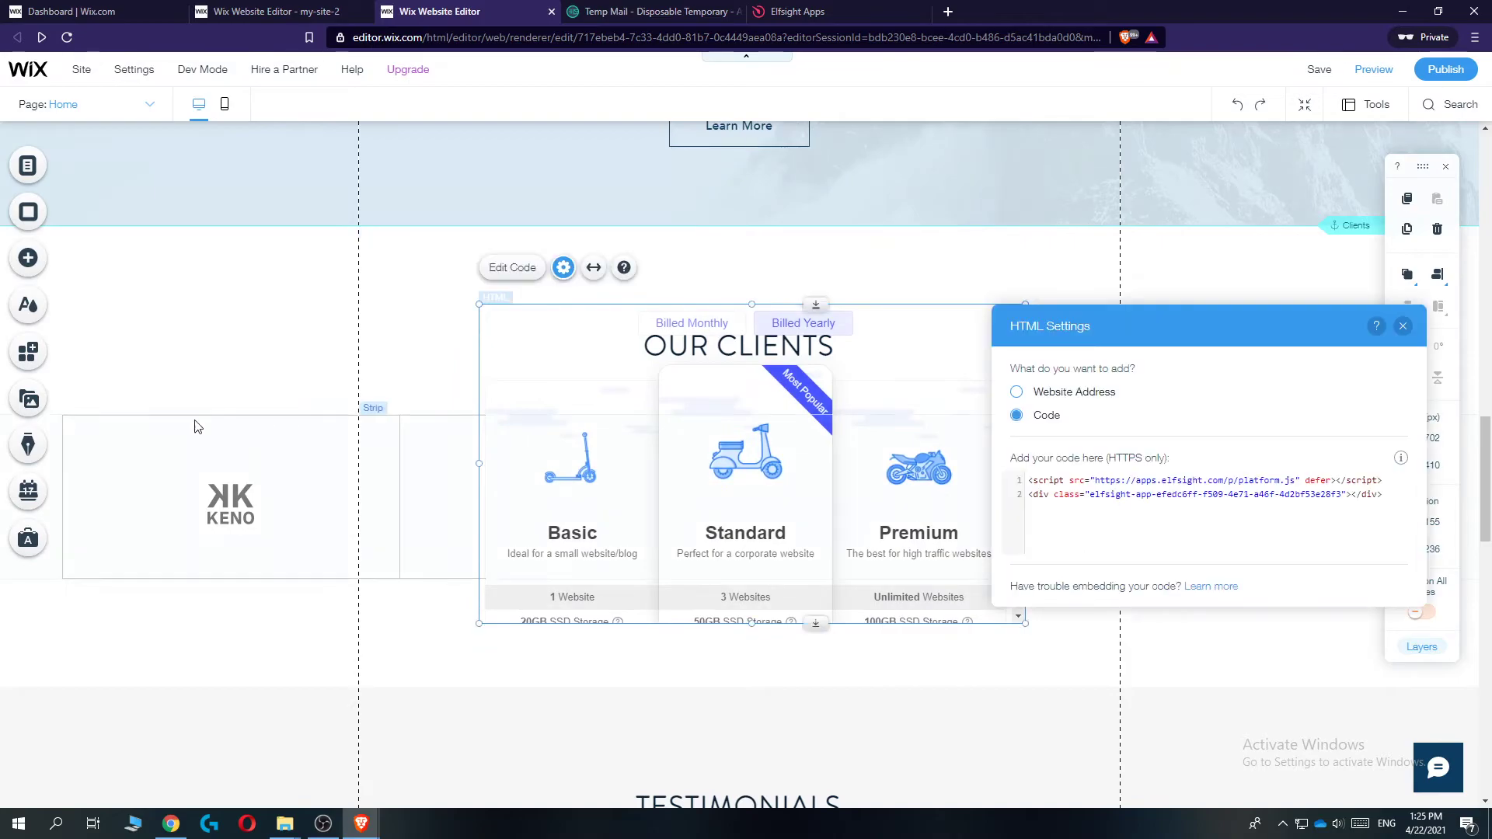
# Open Elfsight's applications overview, dismiss the coupon popup, reload and browse the app grid
pyautogui.click(786, 12)
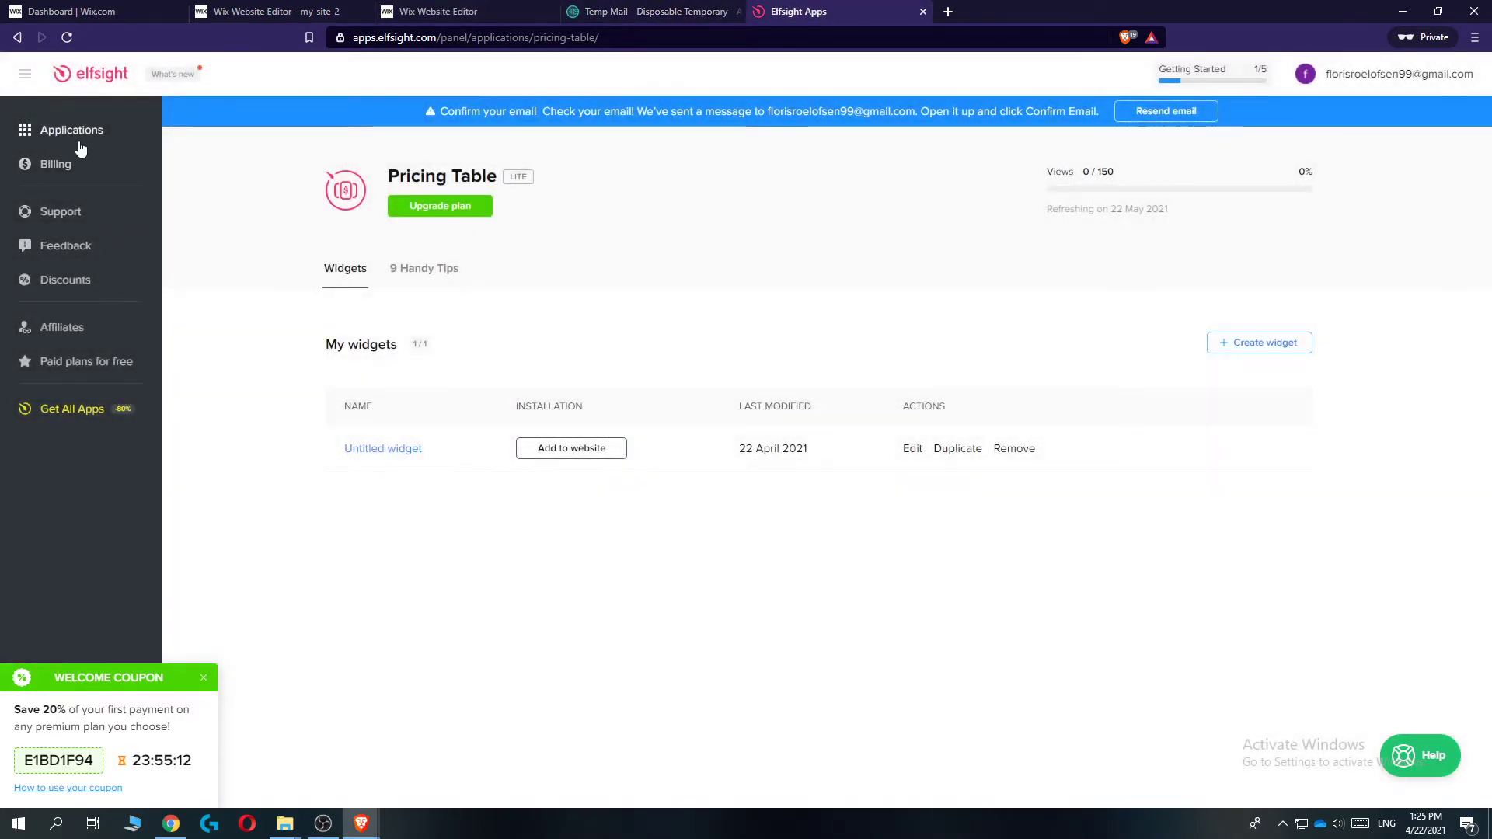
pyautogui.click(78, 134)
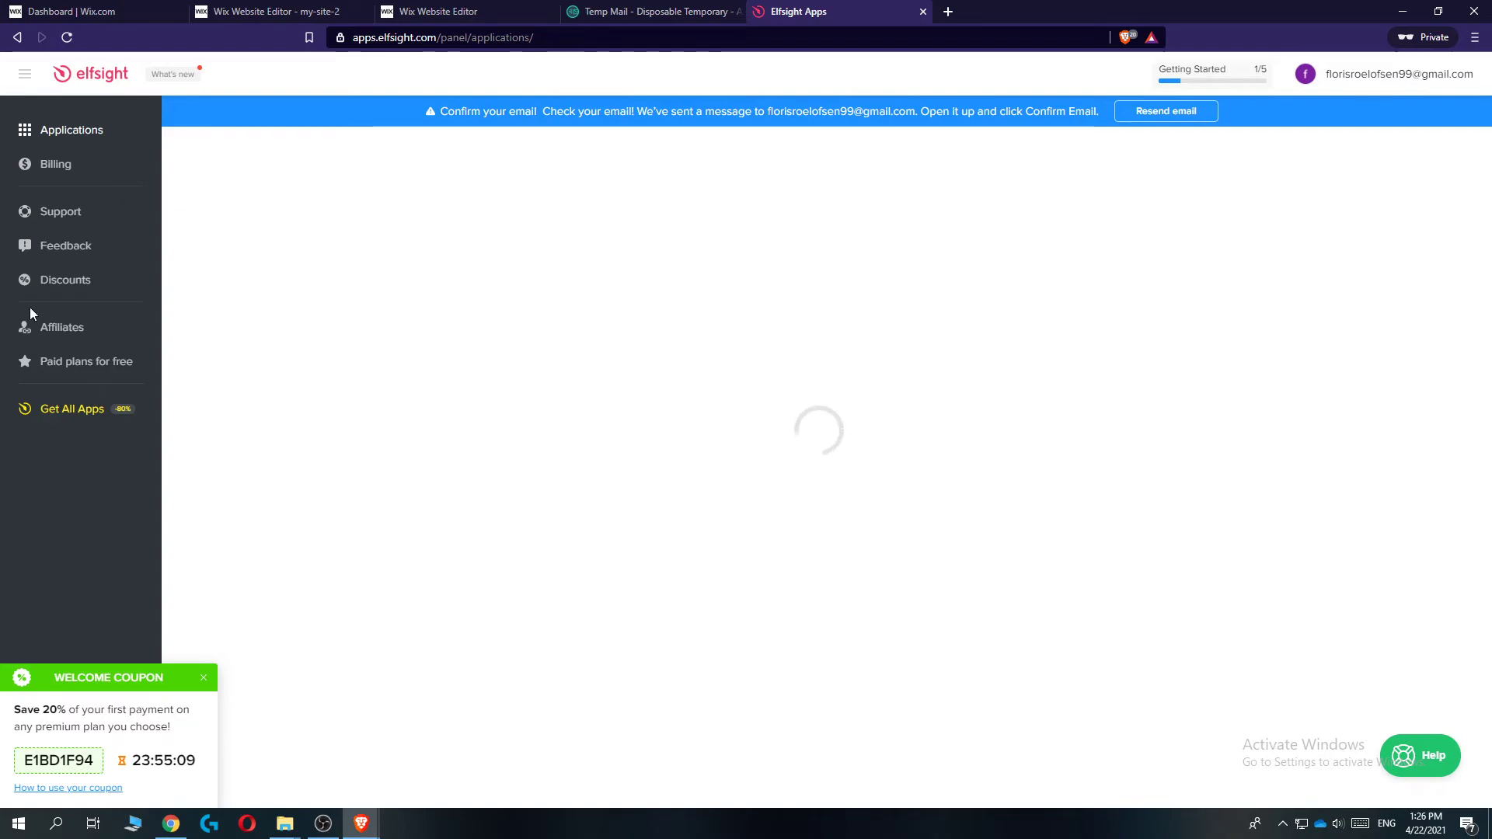
pyautogui.click(215, 676)
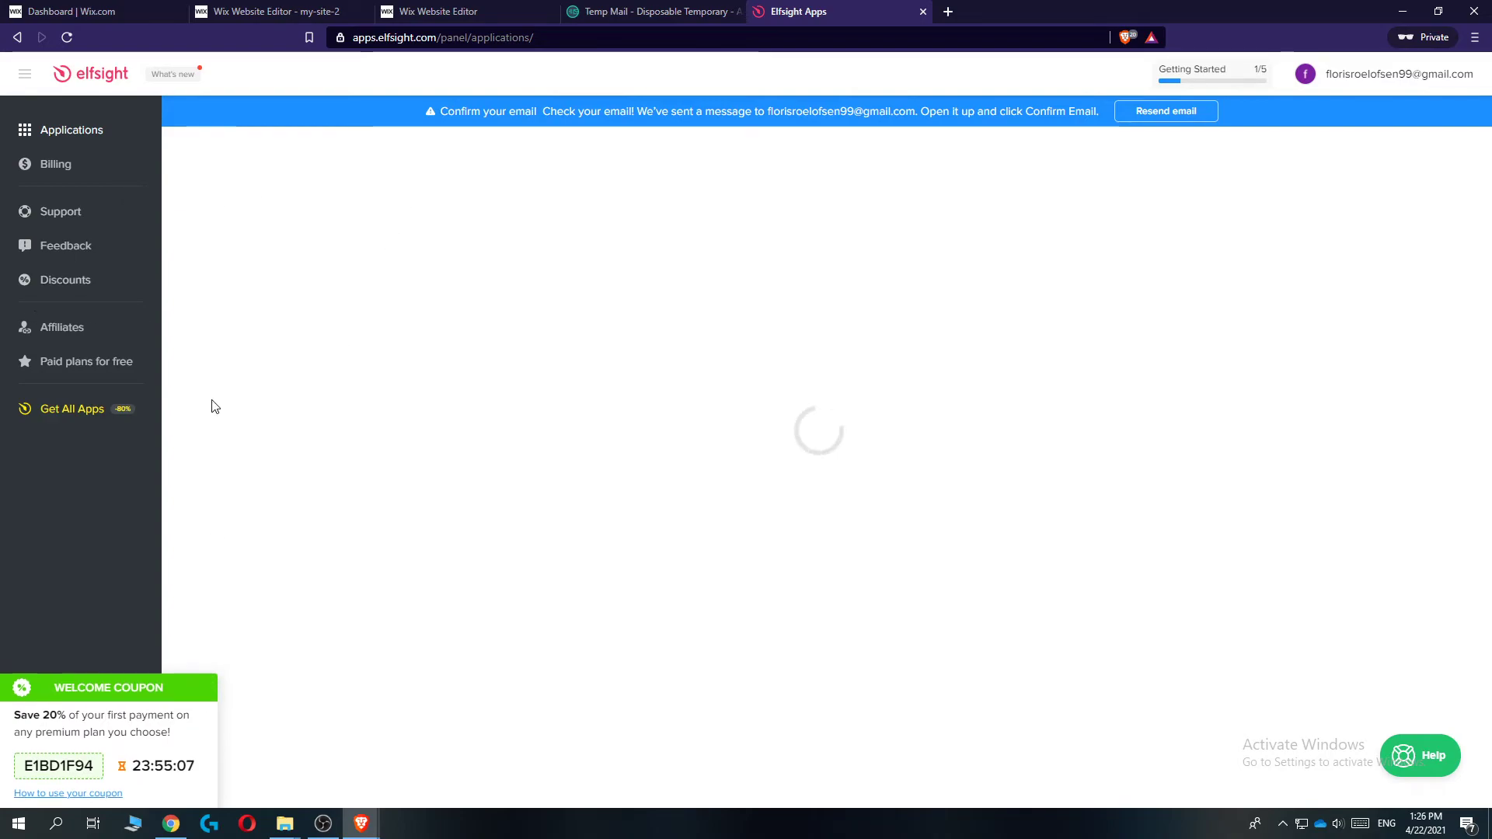
pyautogui.click(67, 37)
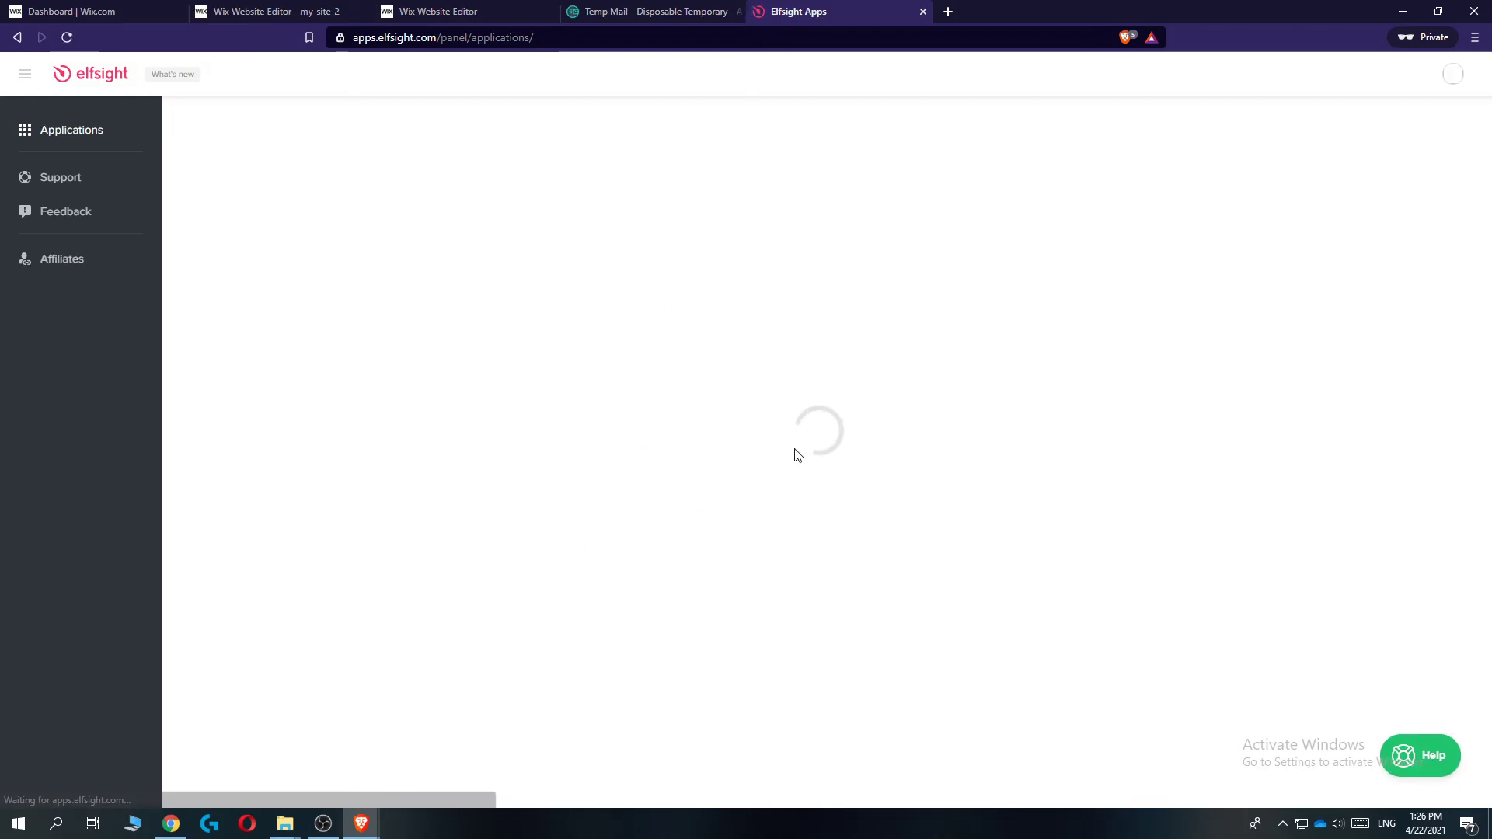
pyautogui.scroll(-8, 672, 579)
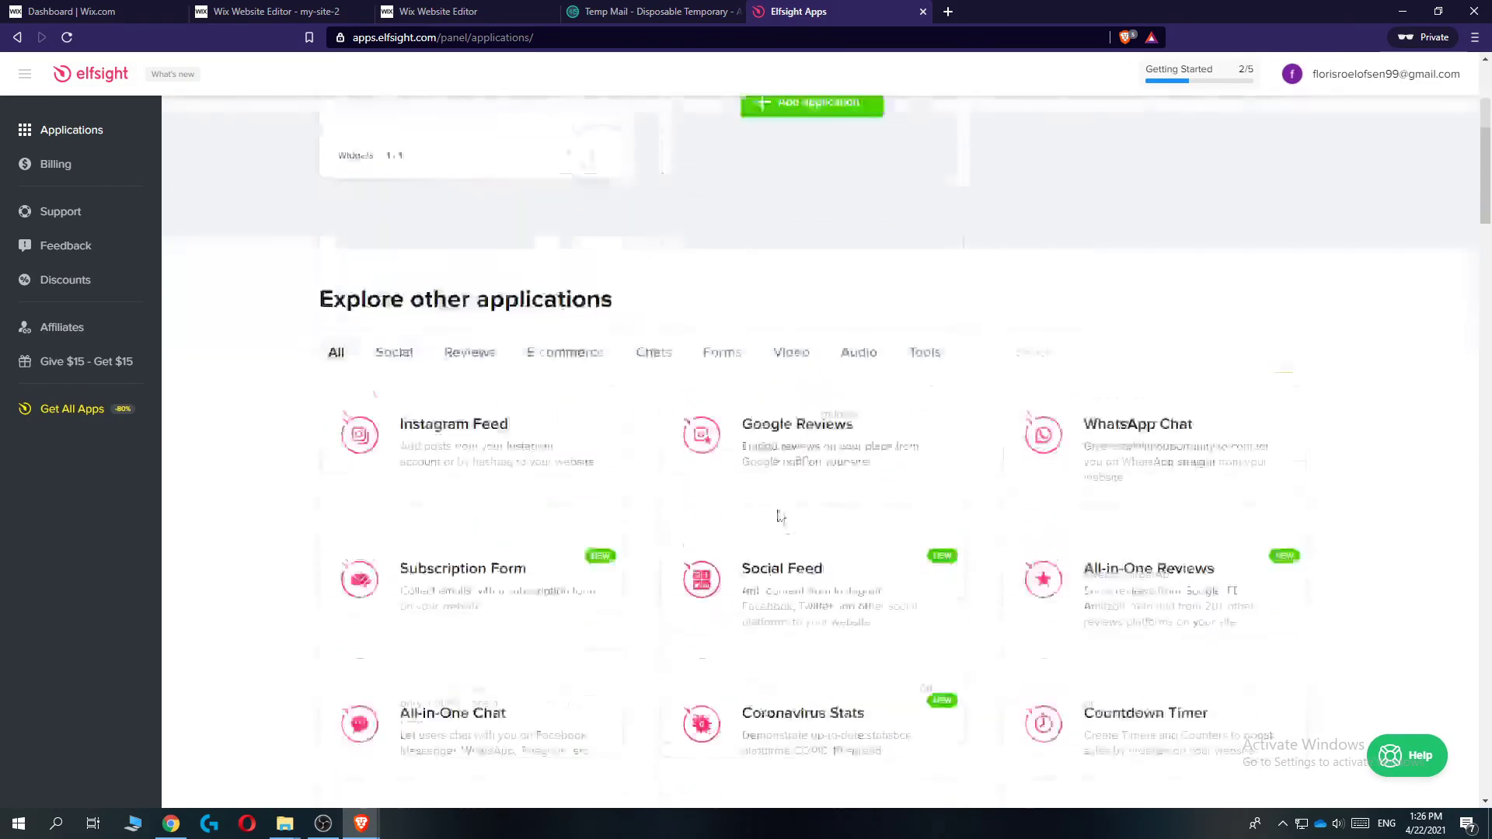
pyautogui.scroll(-12, 649, 599)
pyautogui.click(439, 11)
pyautogui.click(799, 11)
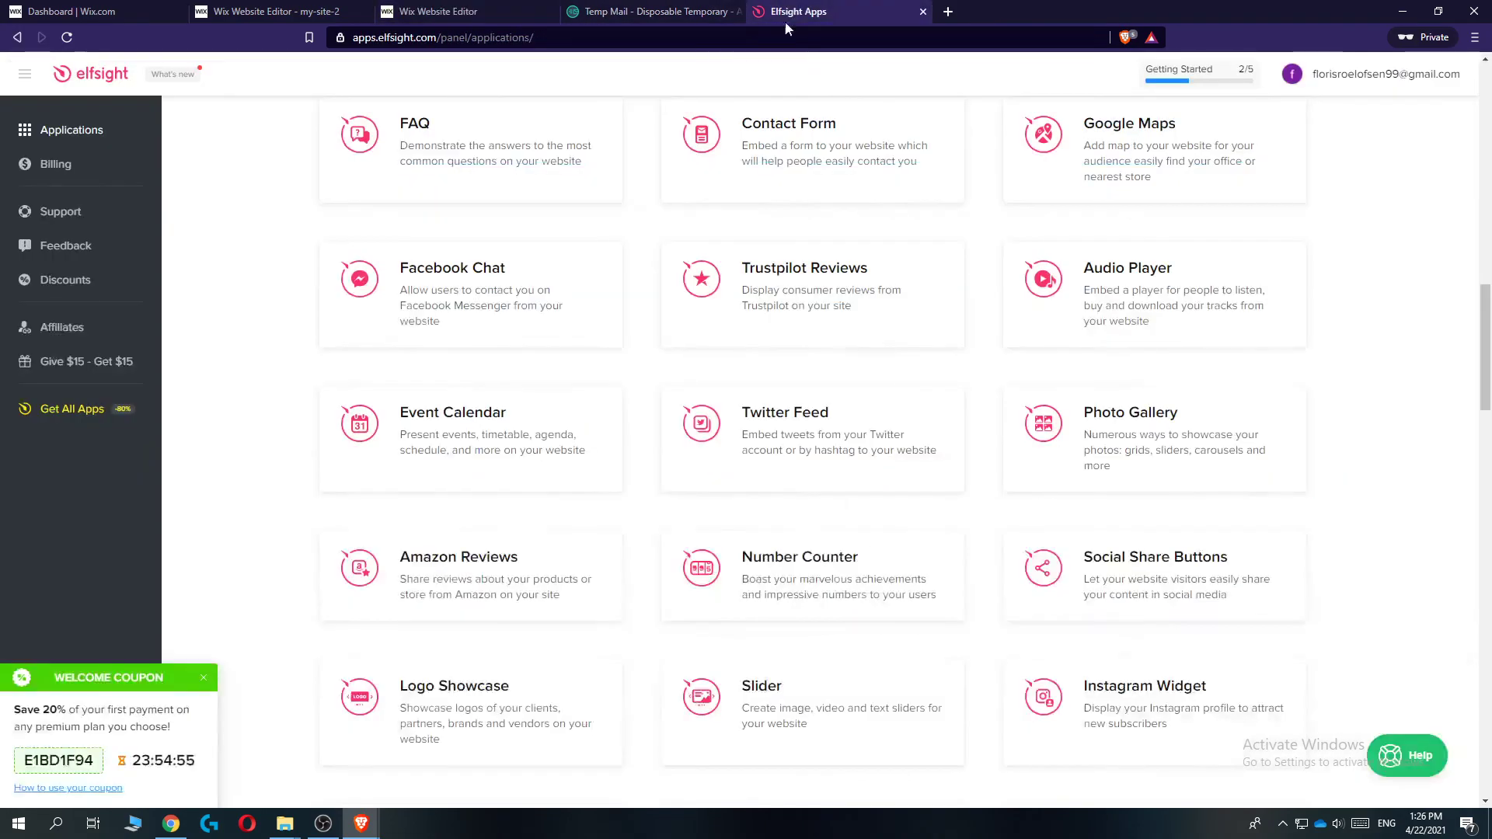
pyautogui.scroll(-4, 694, 371)
pyautogui.scroll(2, 694, 372)
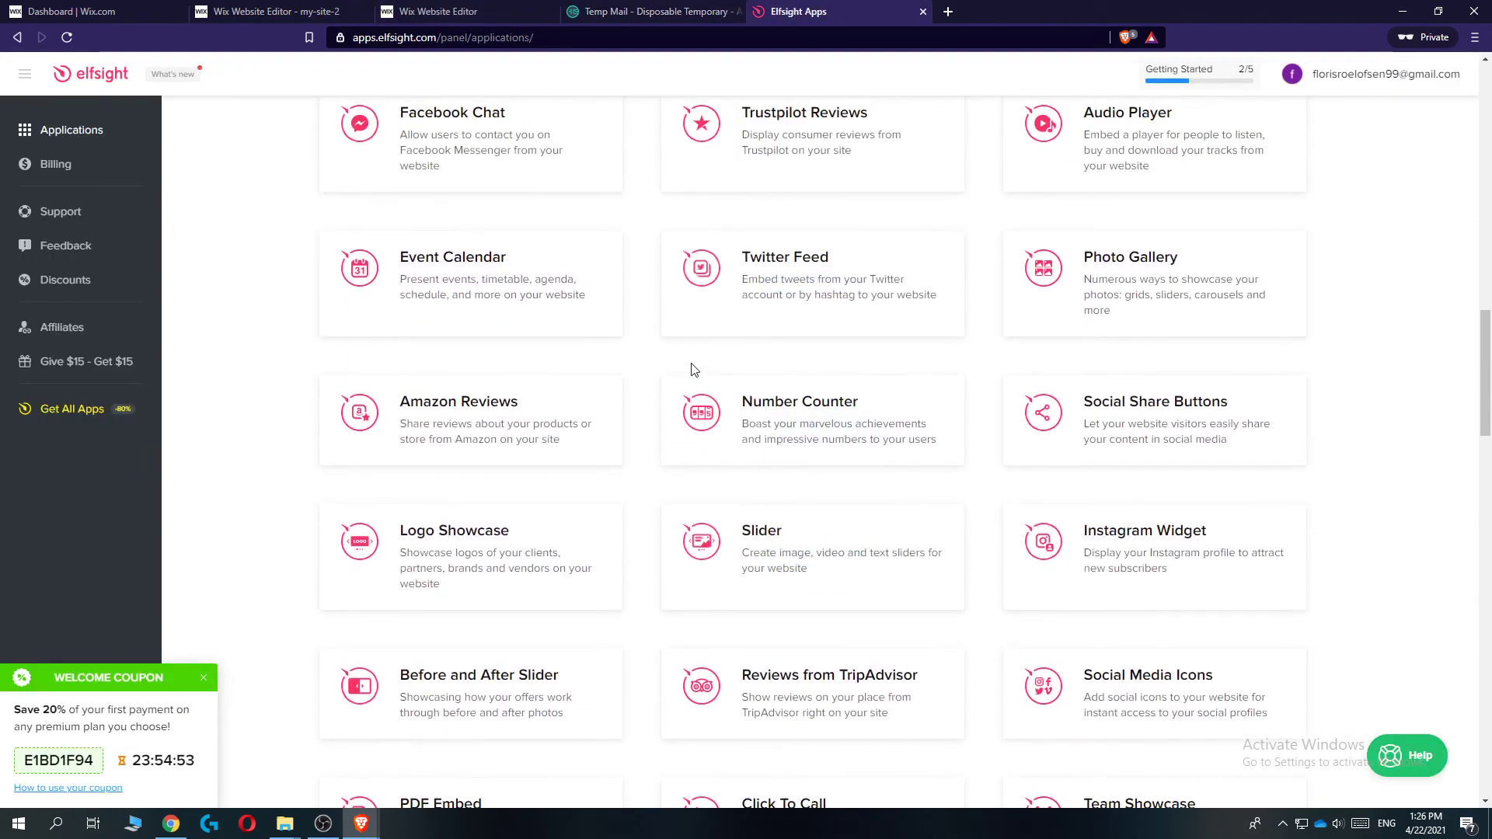